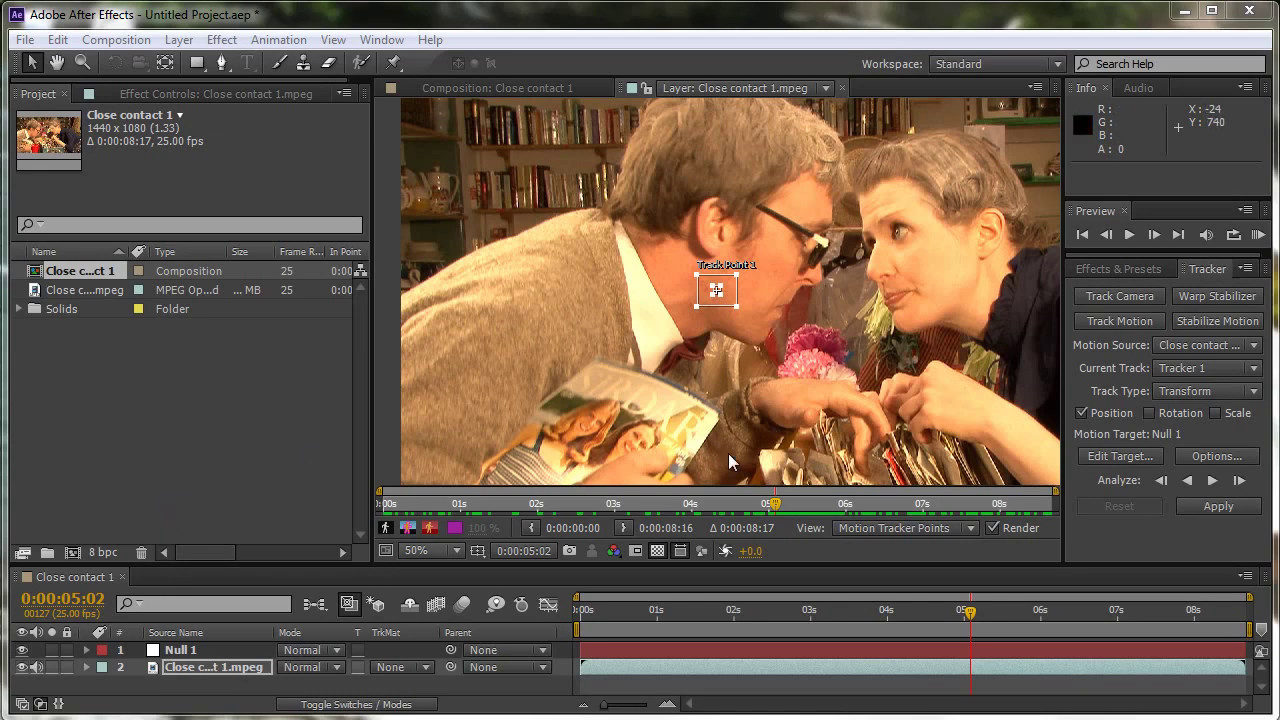
click(705, 345)
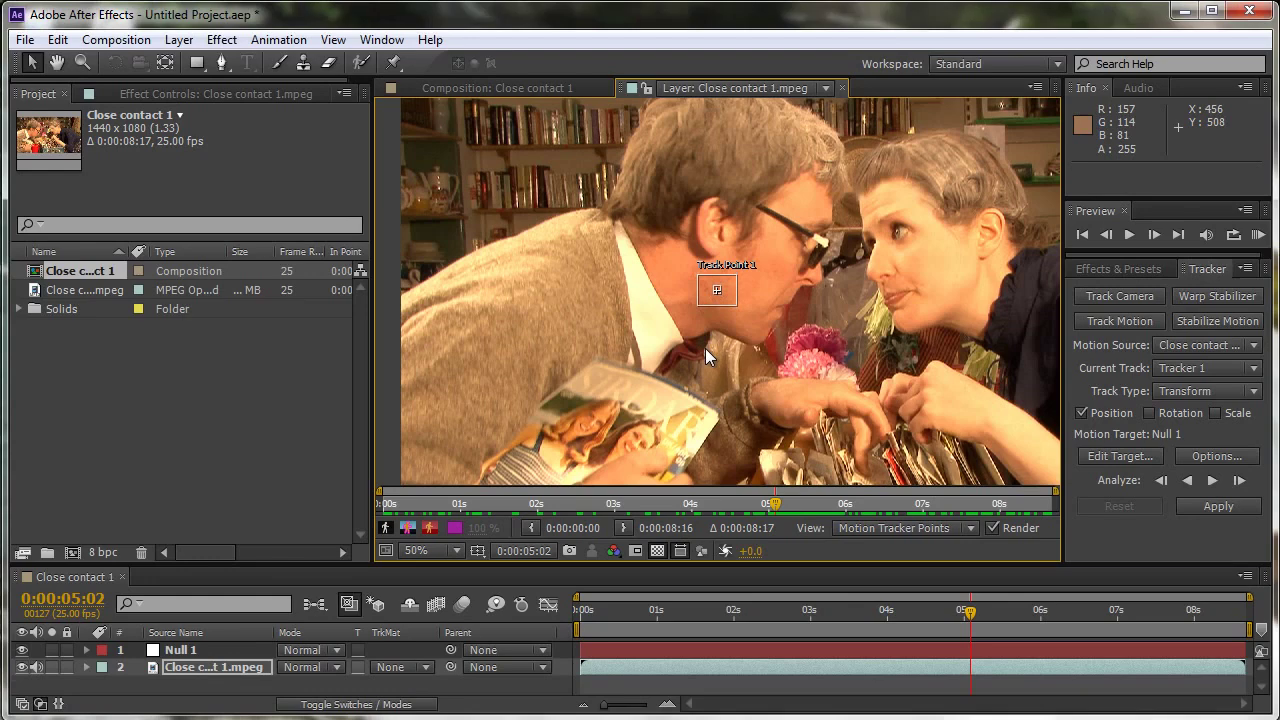
key(period)
key(period)
key(period)
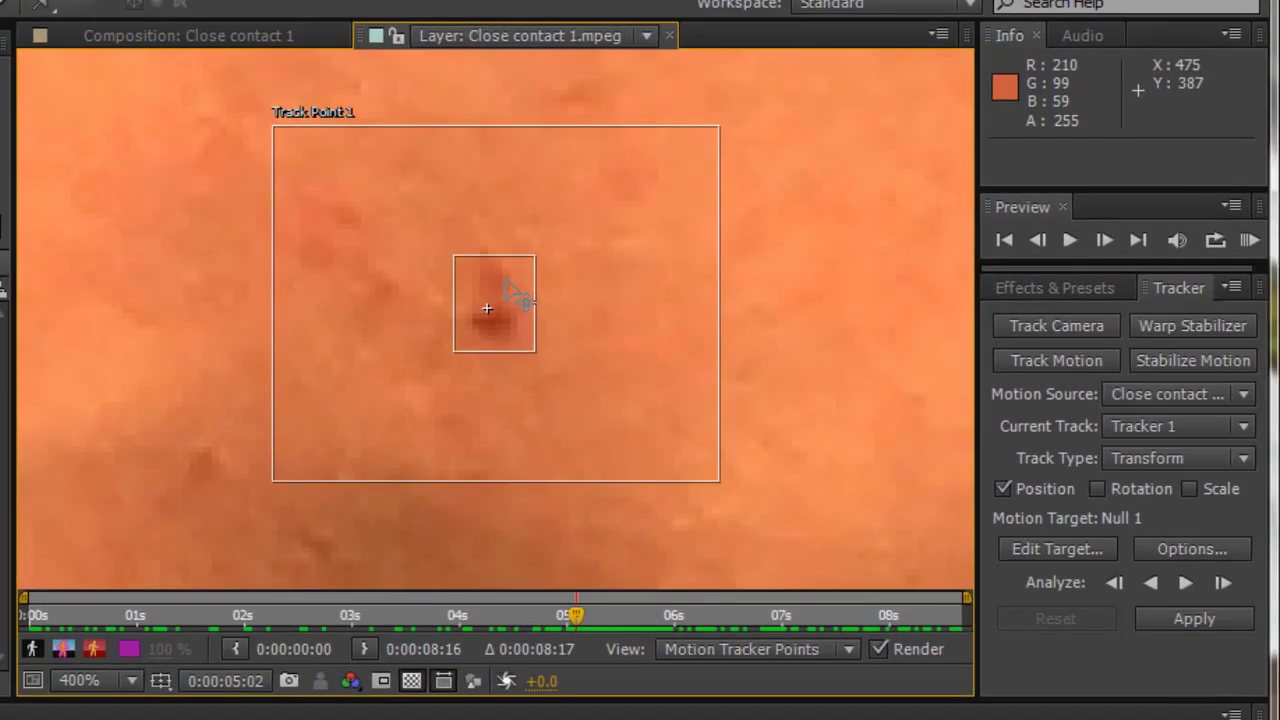
key(comma)
key(comma)
key(comma)
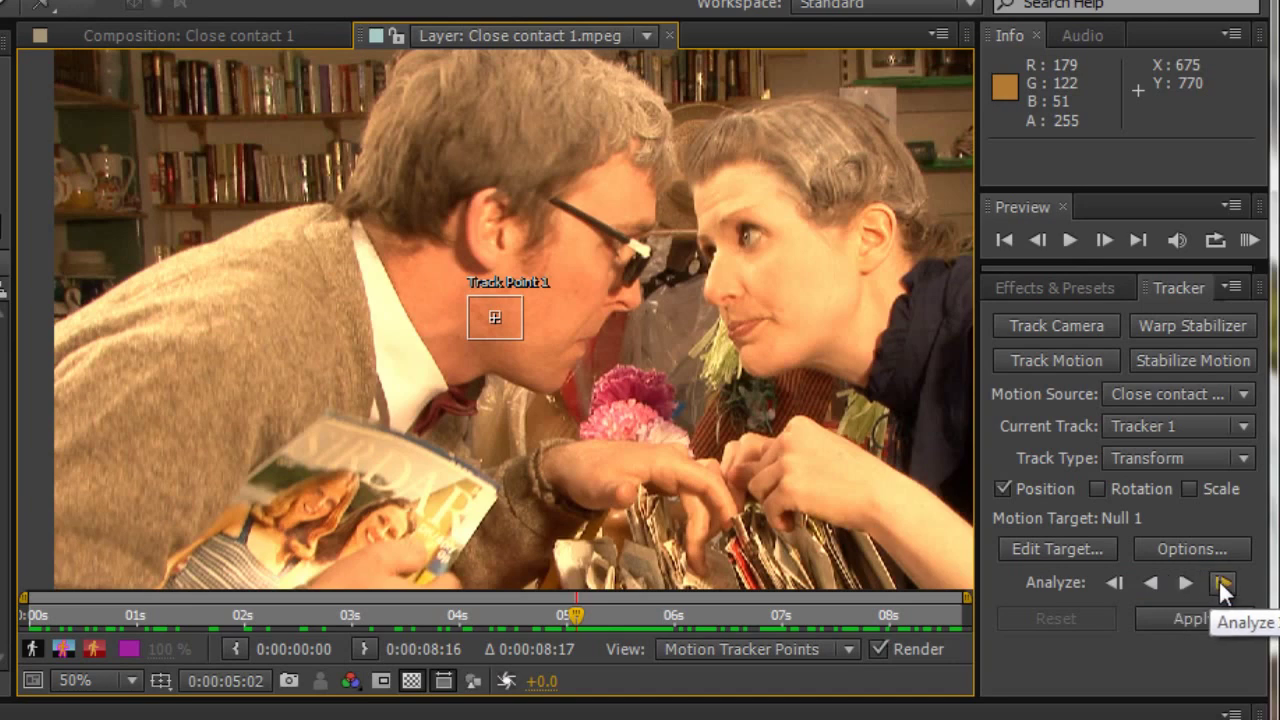
- Analyse Track Point 1 backward from 0:00:05:02, stopping near 0:00:02:05, and zoom the viewer to 200%
click(1146, 588)
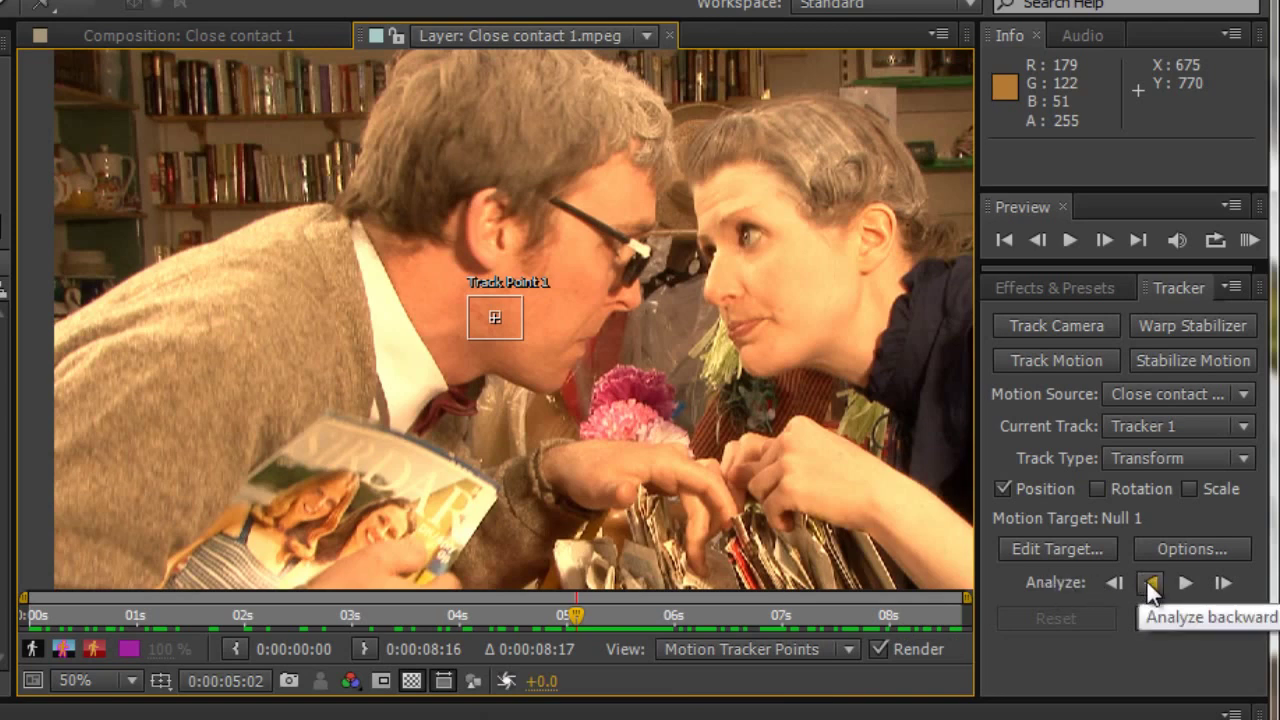
click(1151, 583)
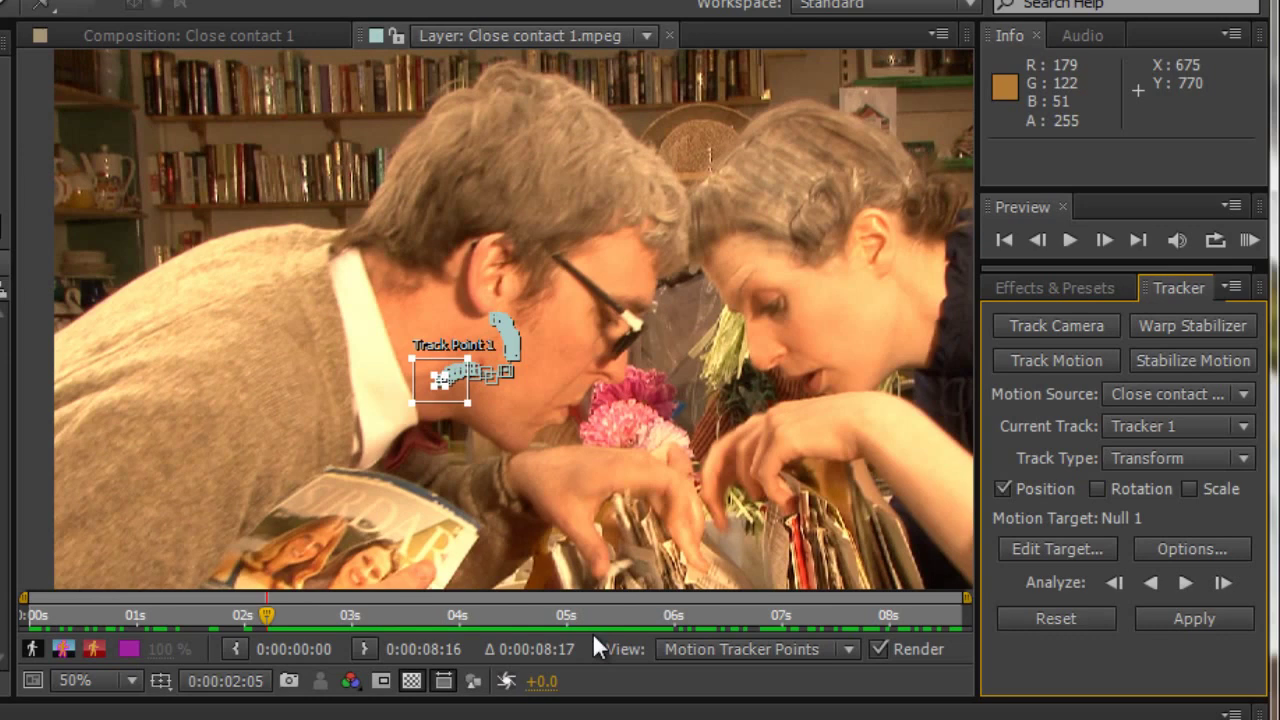
scroll(479, 415, up, 4)
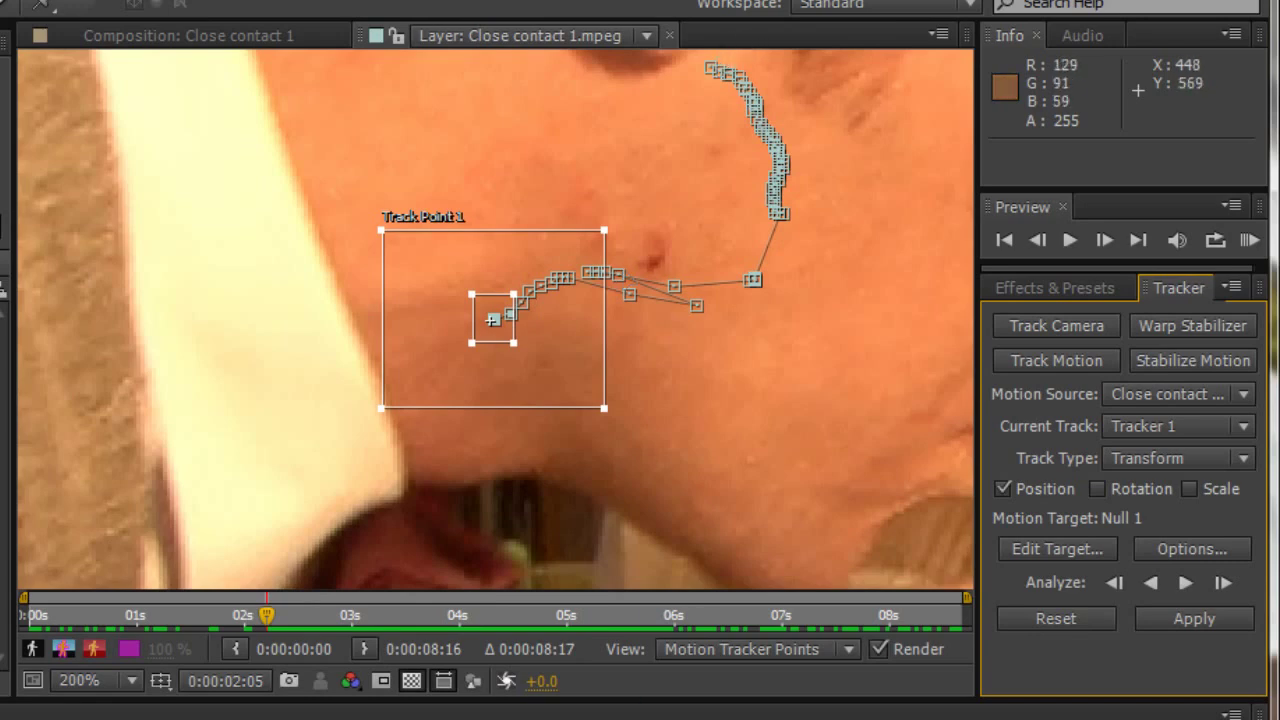
- Step back to where the track drifted and re-track the neck spot frame by frame to 0:00:02:11
key(space)
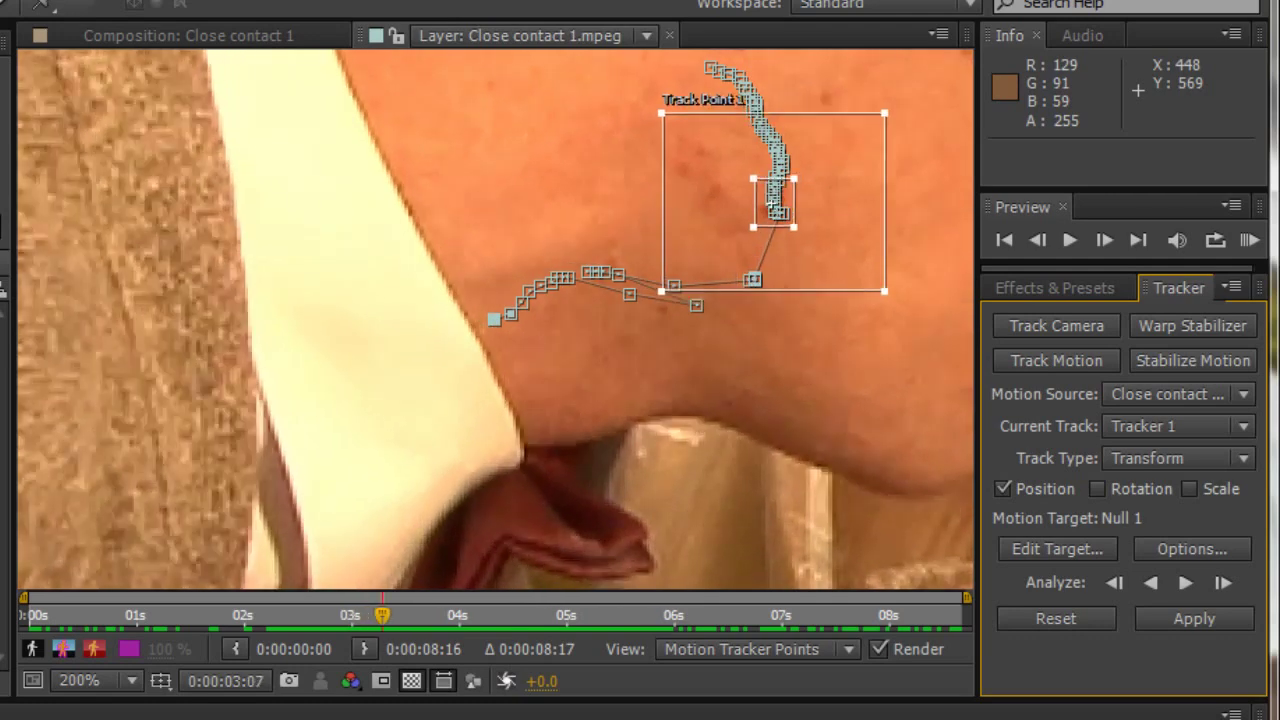
key(Page_Up)
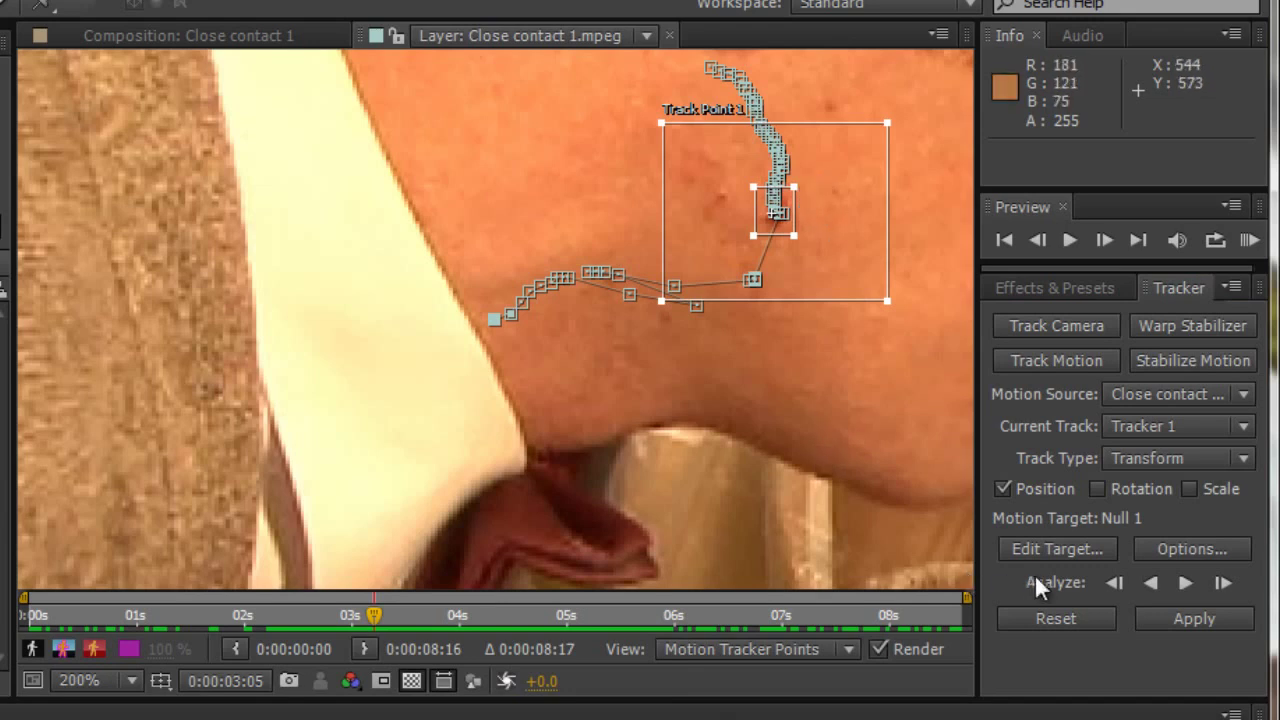
click(1112, 584)
click(1112, 584)
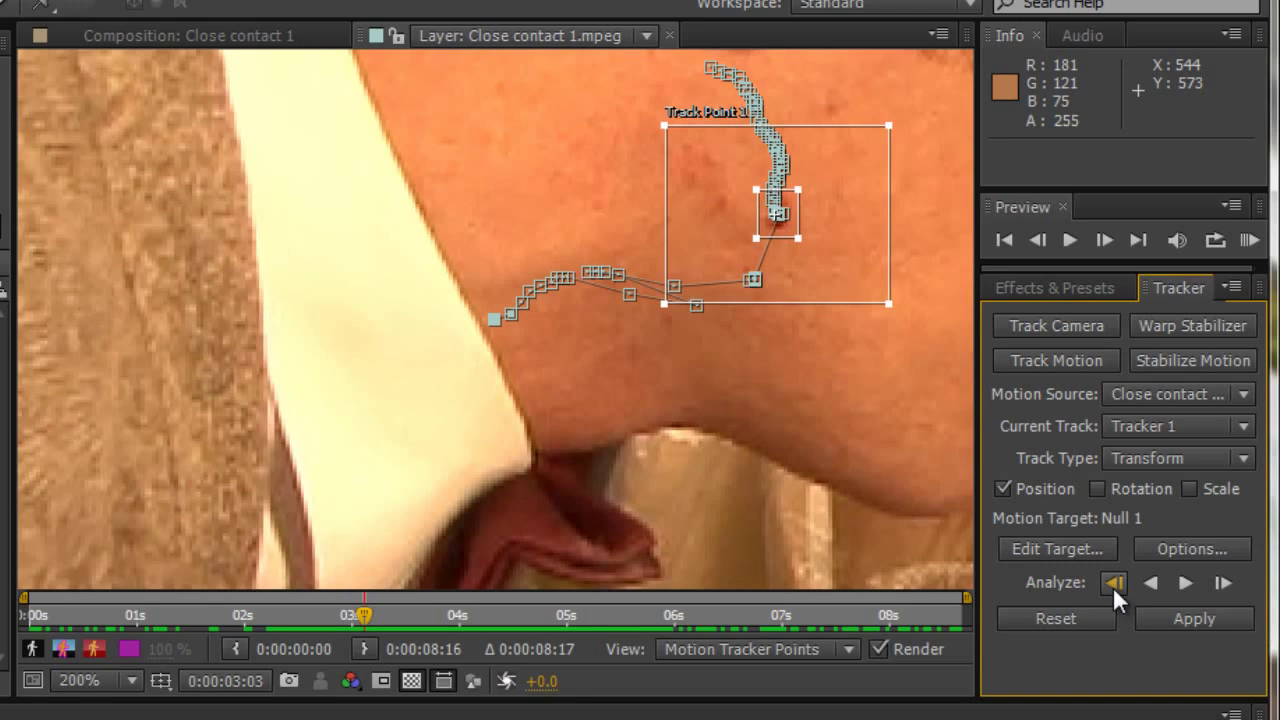
click(1112, 584)
click(1112, 584)
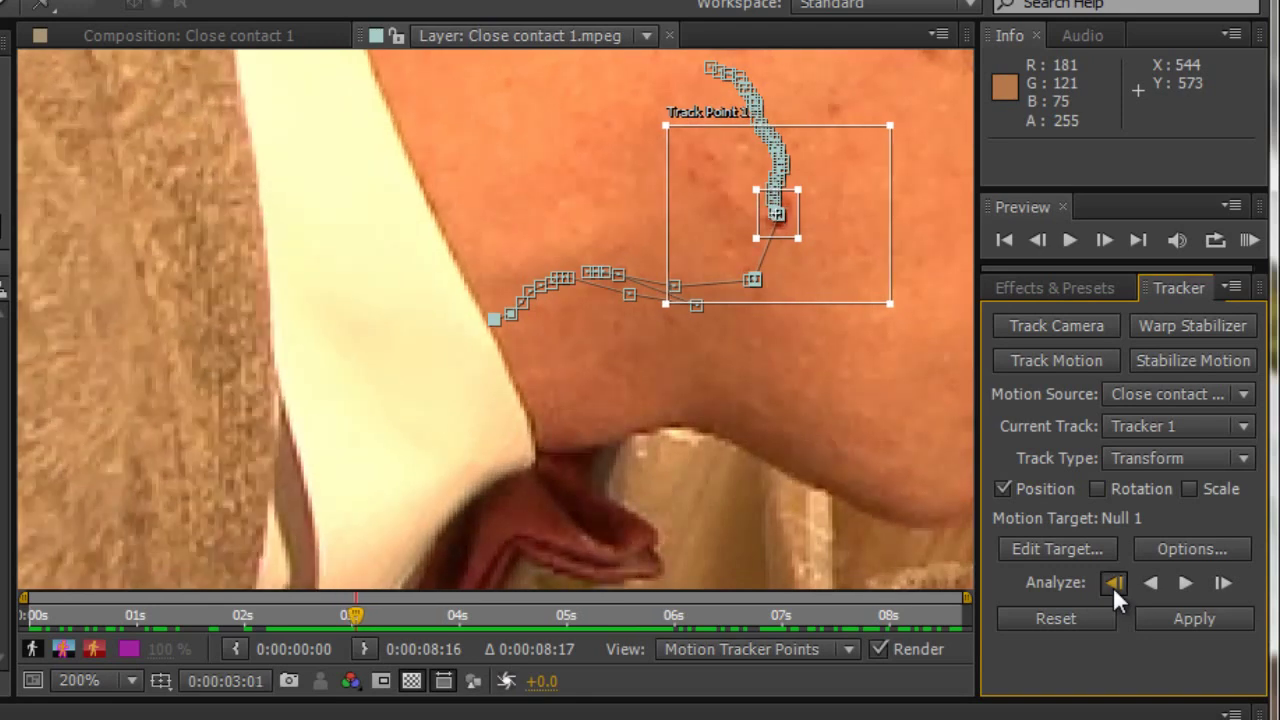
click(1112, 584)
click(1112, 584)
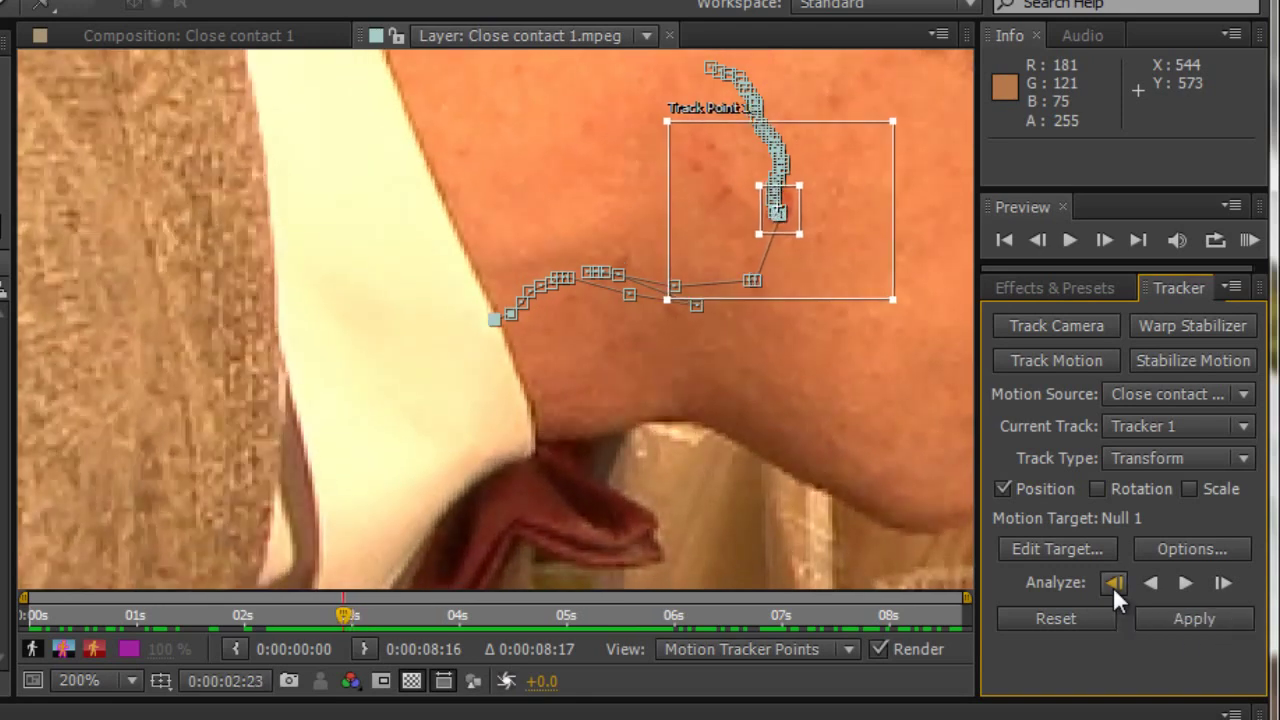
click(1112, 584)
click(1112, 584)
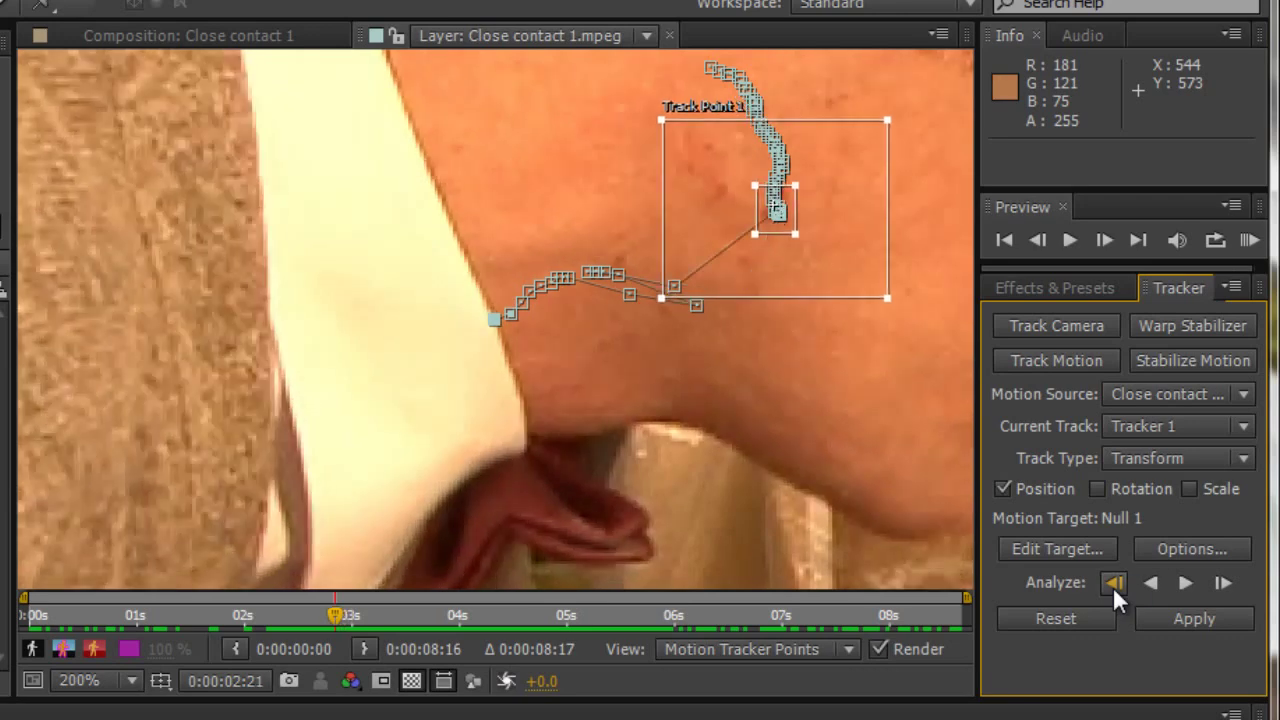
click(1112, 584)
click(1112, 584)
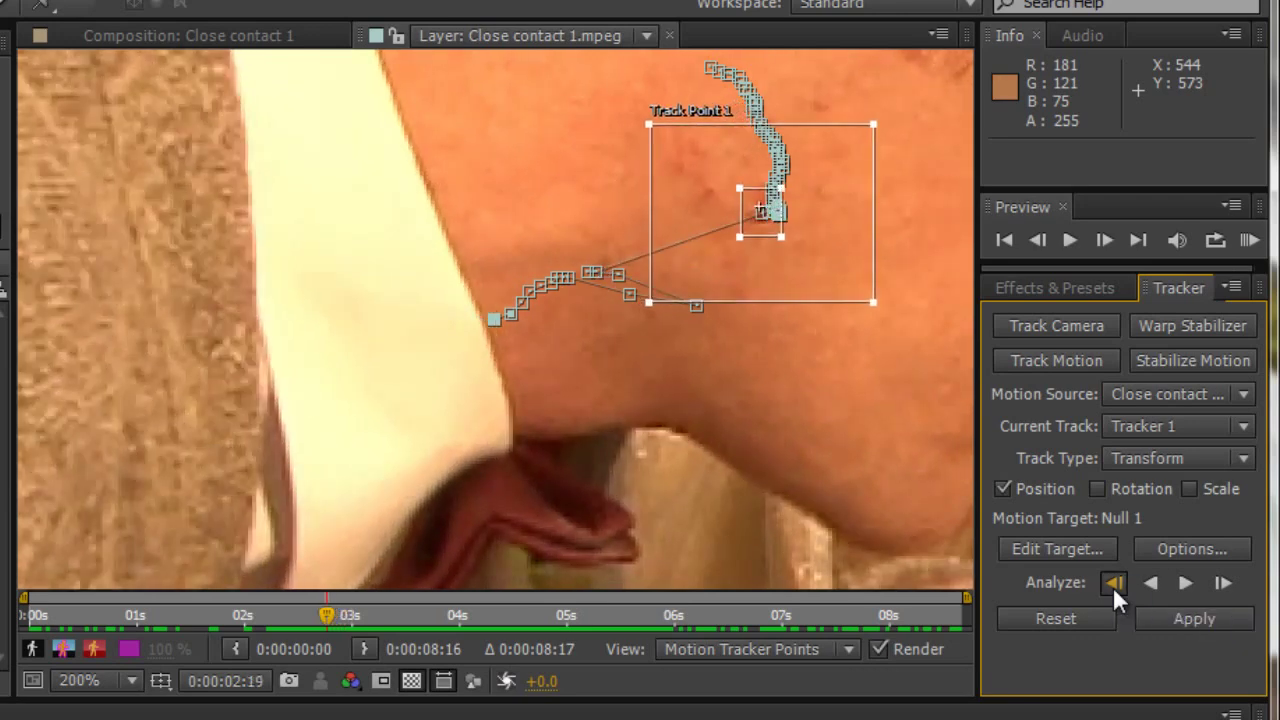
click(1112, 584)
click(1112, 584)
click(1112, 584)
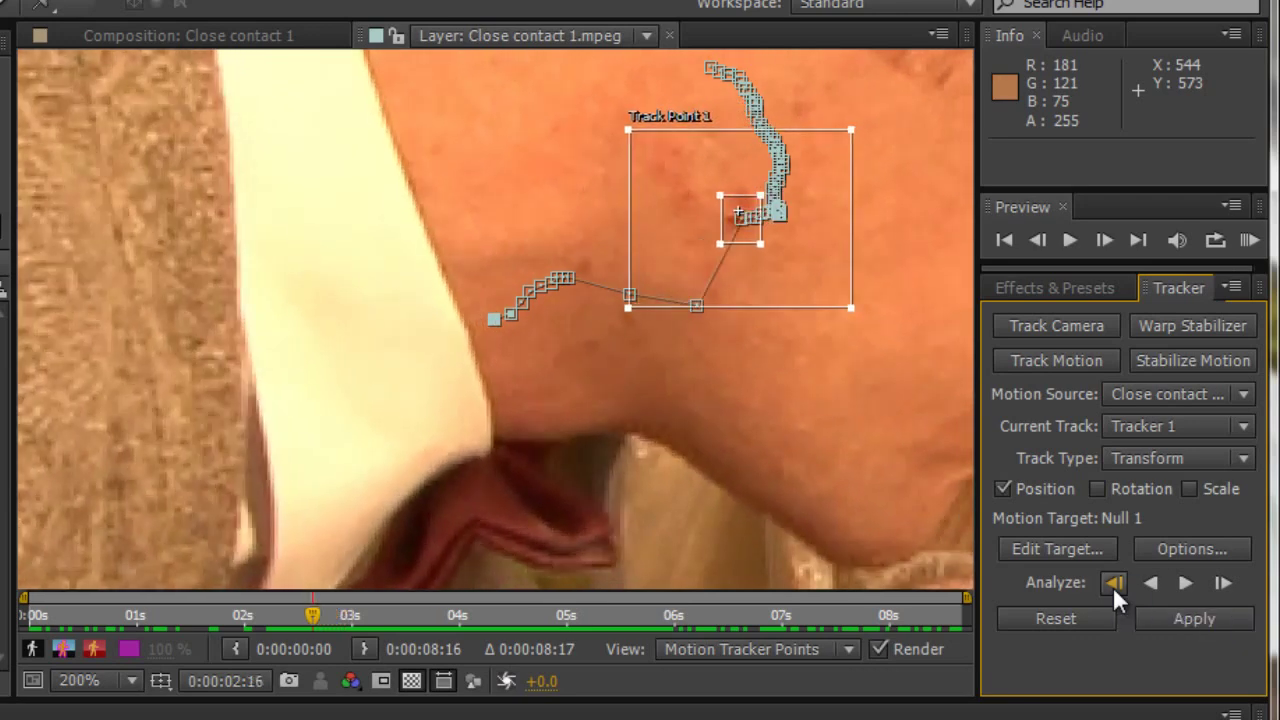
click(1112, 584)
click(1112, 584)
click(1112, 584)
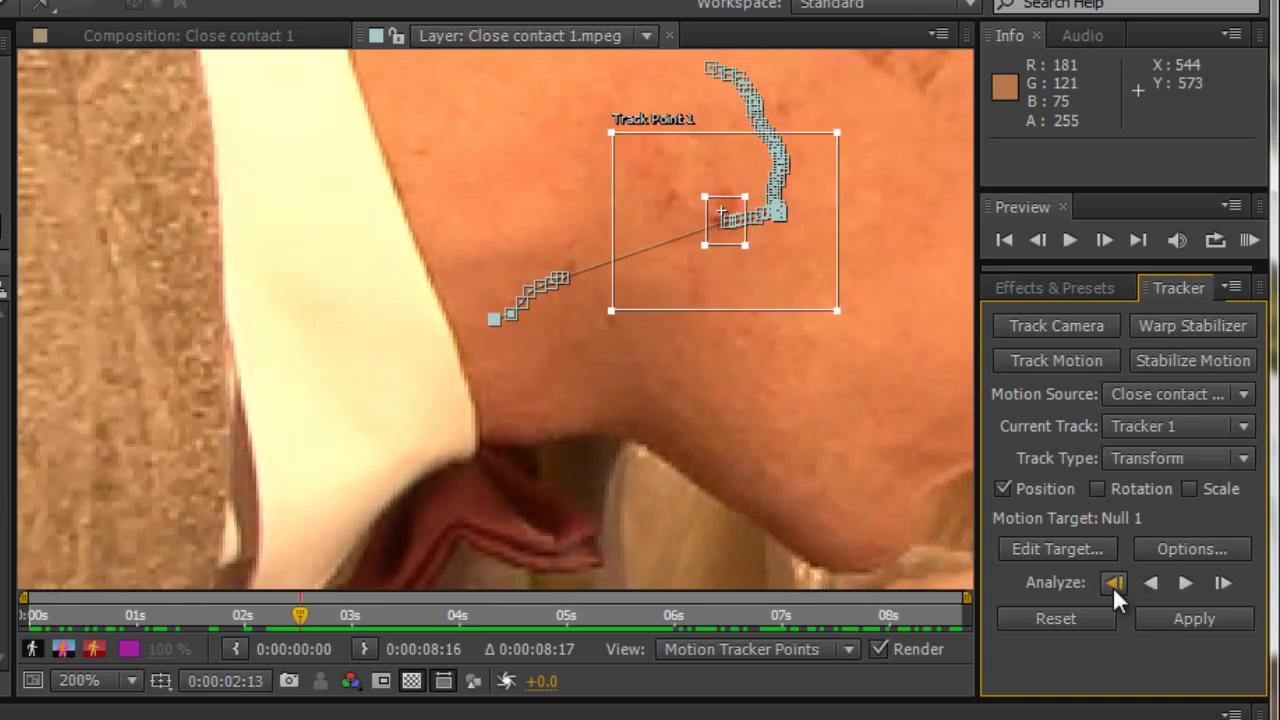
click(1112, 584)
click(1112, 584)
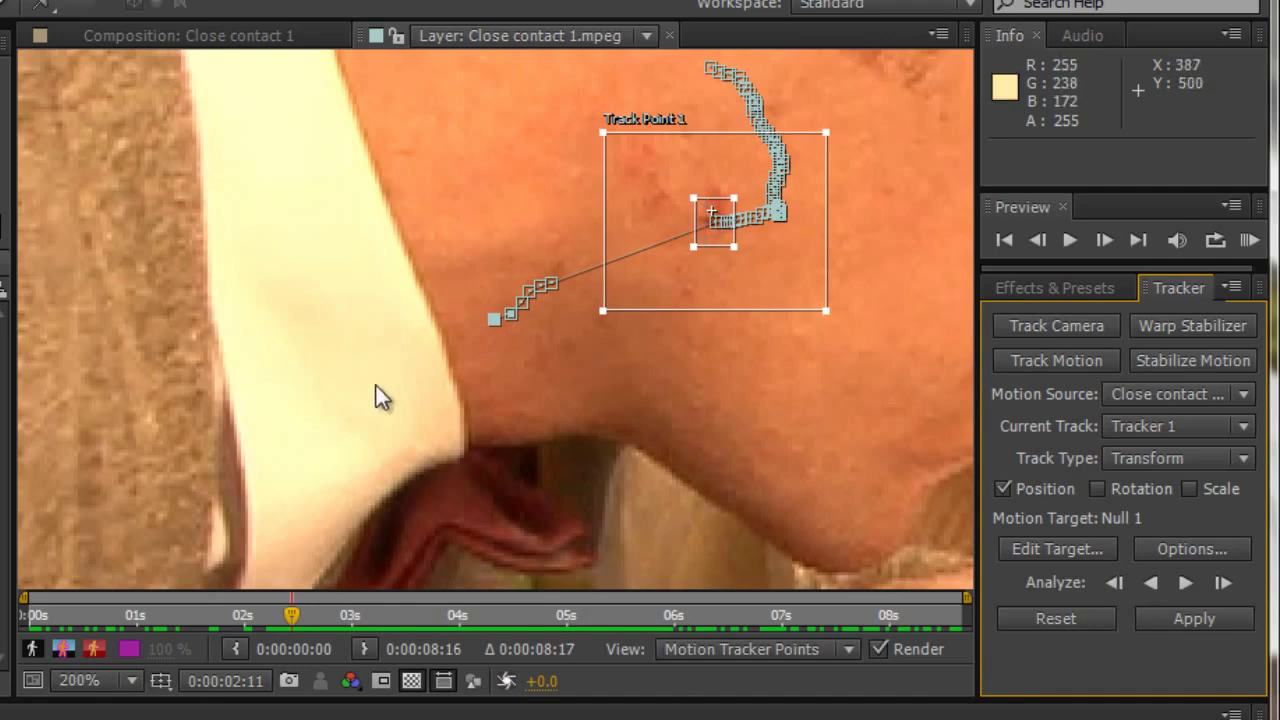
- Zoom out to 50% and analyse the neck spot backward to 0:00:00:00
key(comma)
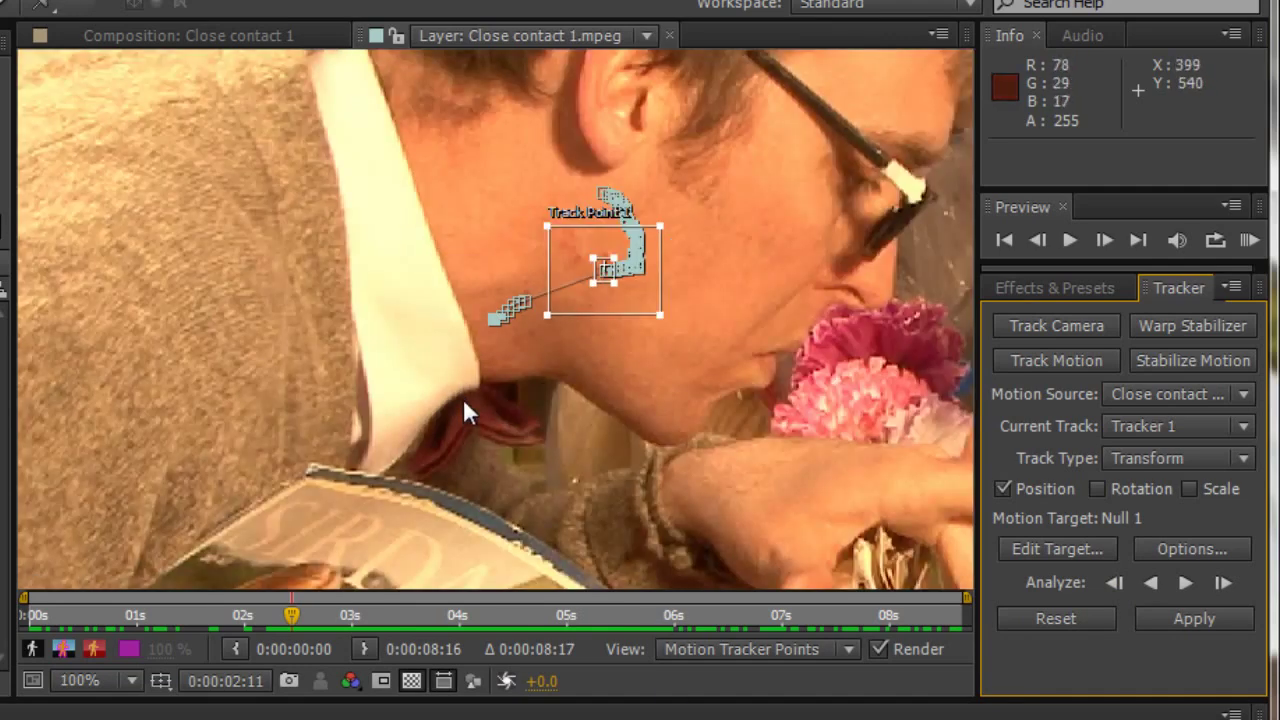
key(comma)
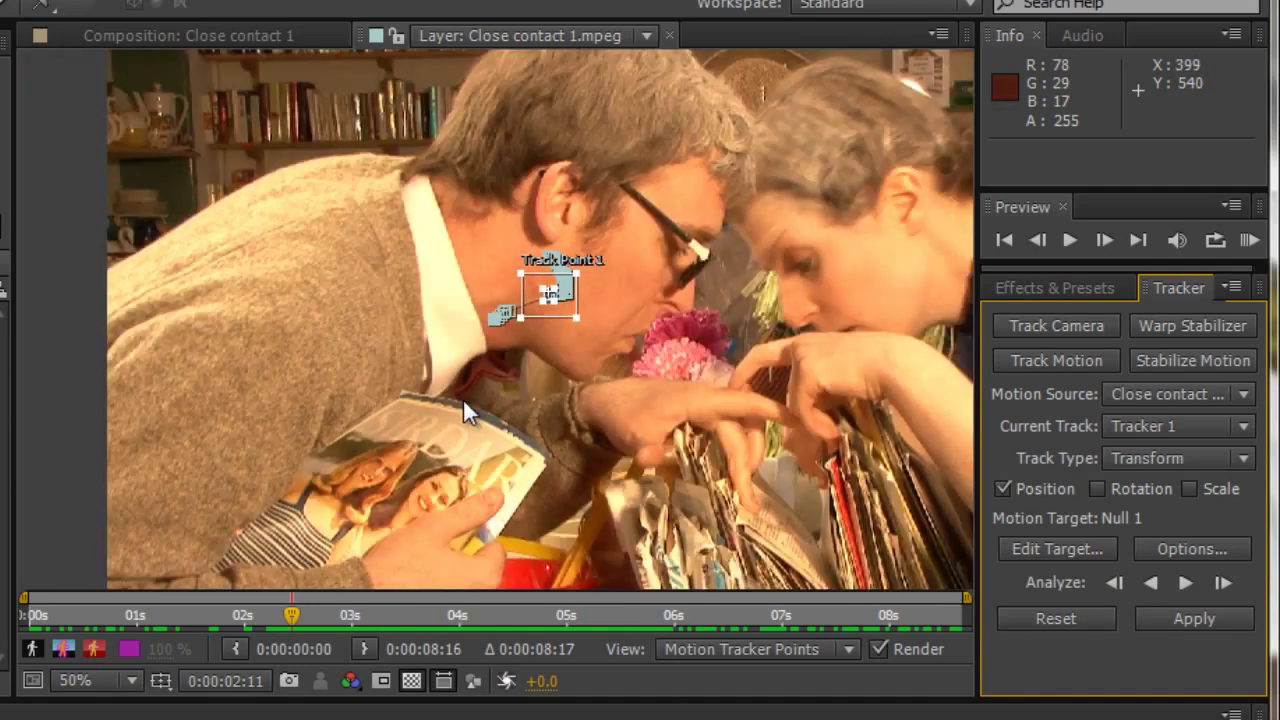
click(1150, 582)
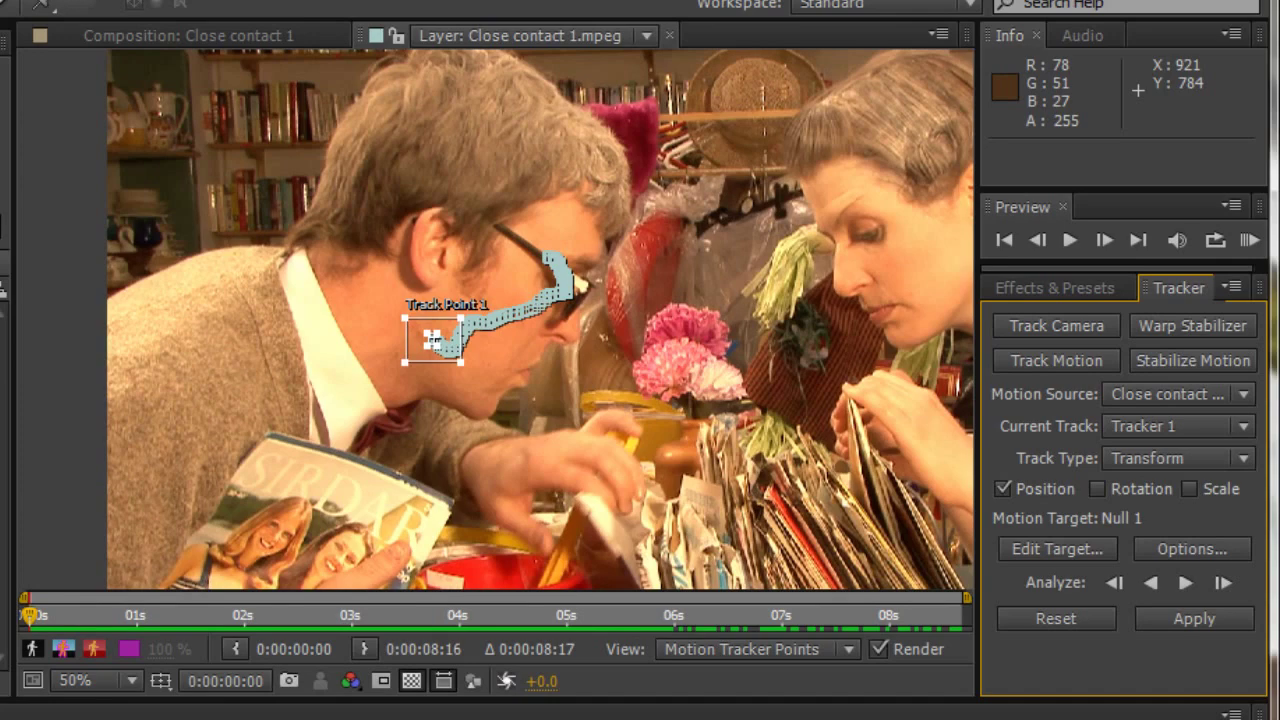
- Play back the tracked footage at 400% to check the path up to about 5 seconds
key(space)
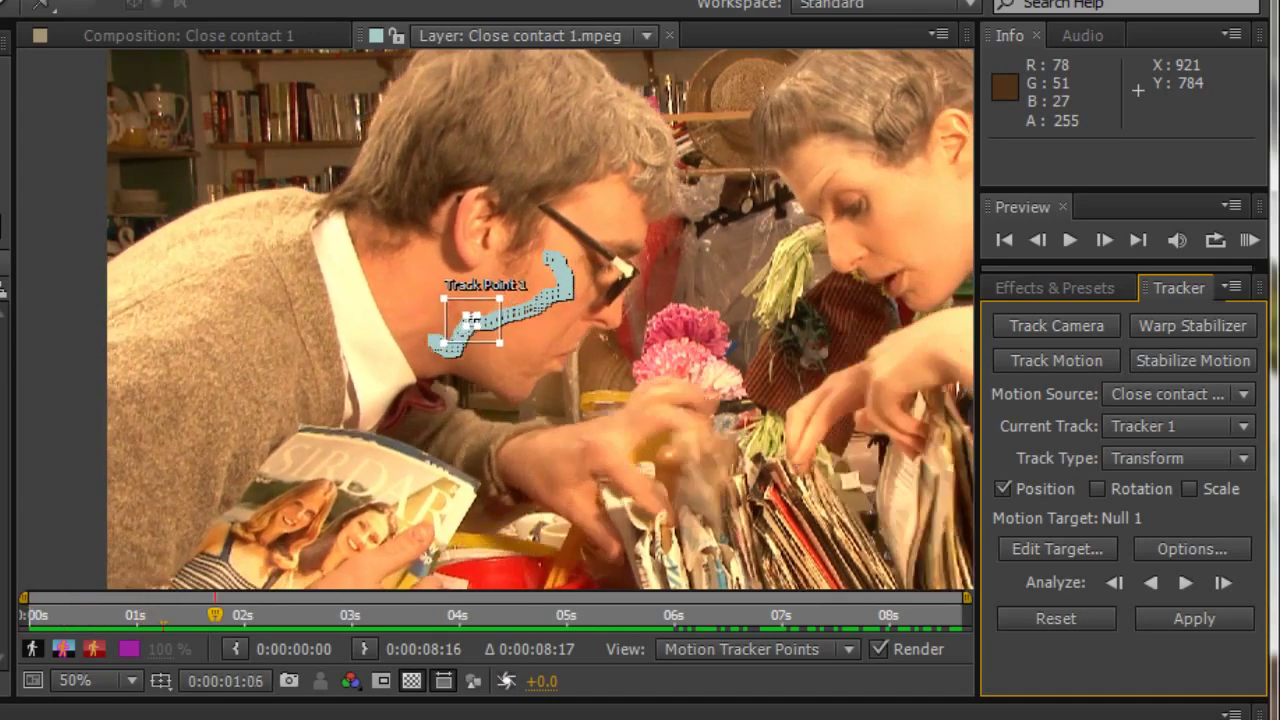
scroll(510, 417, up, 6)
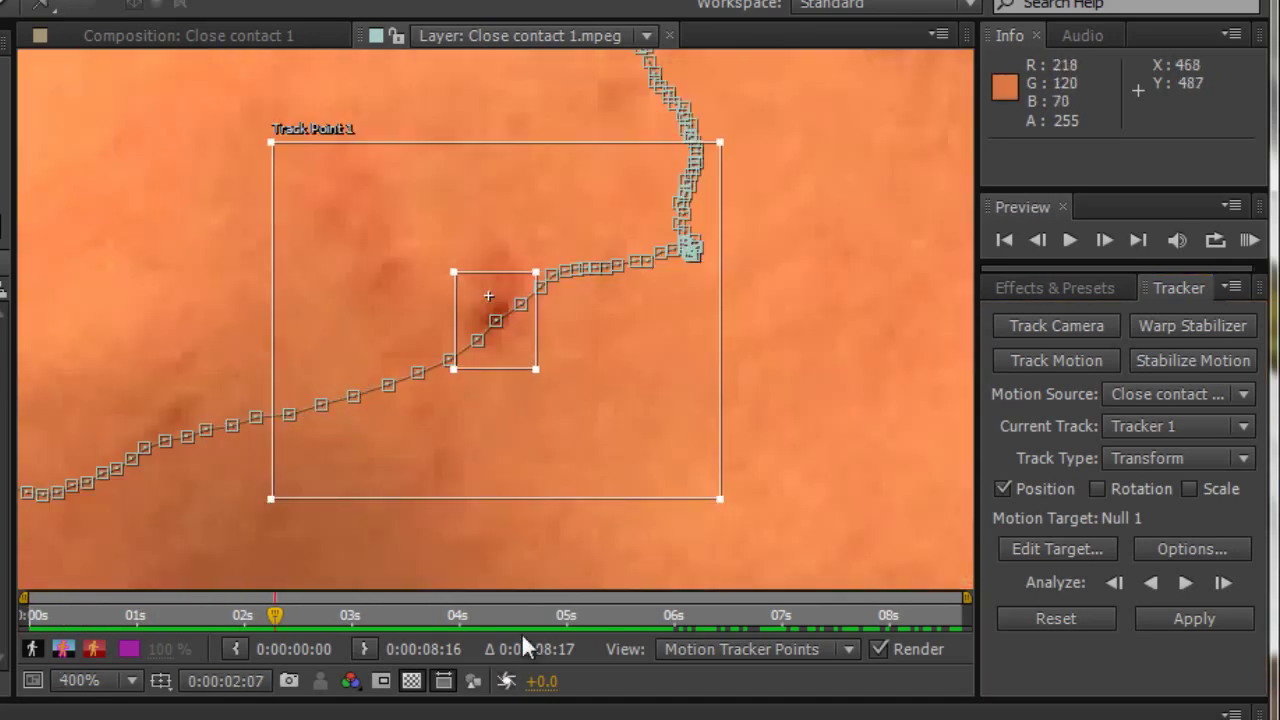
key(space)
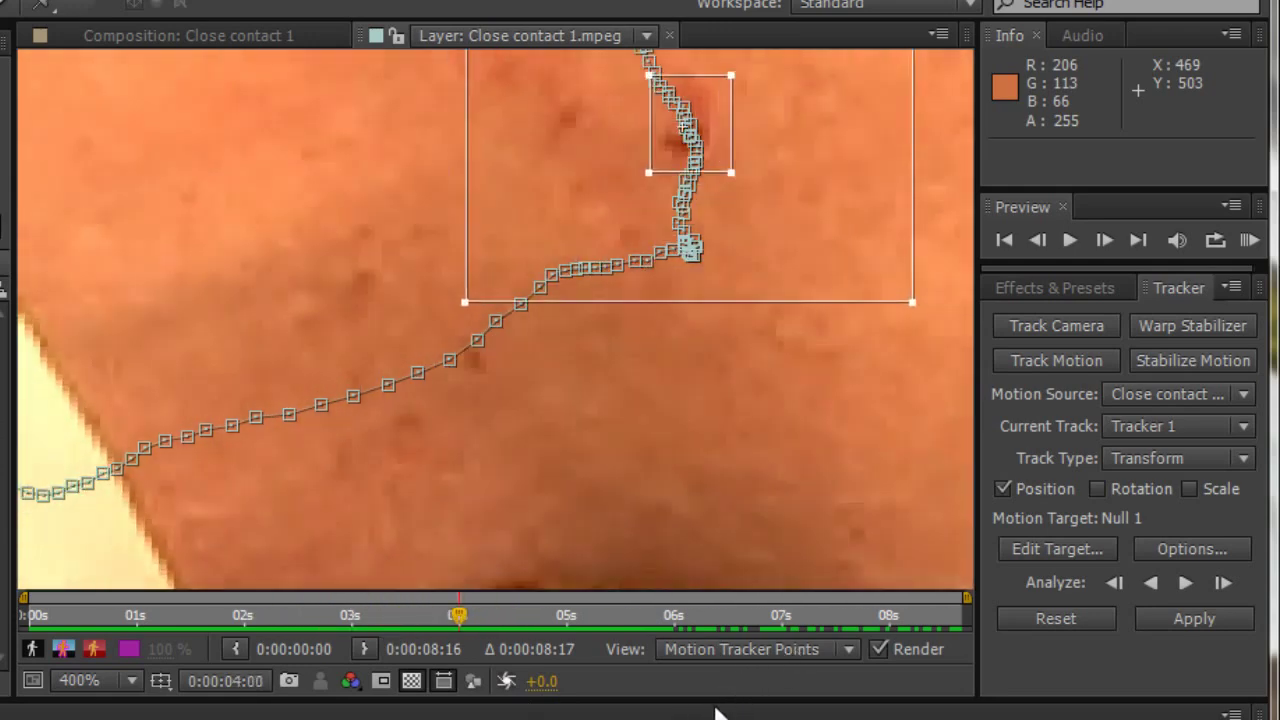
key(space)
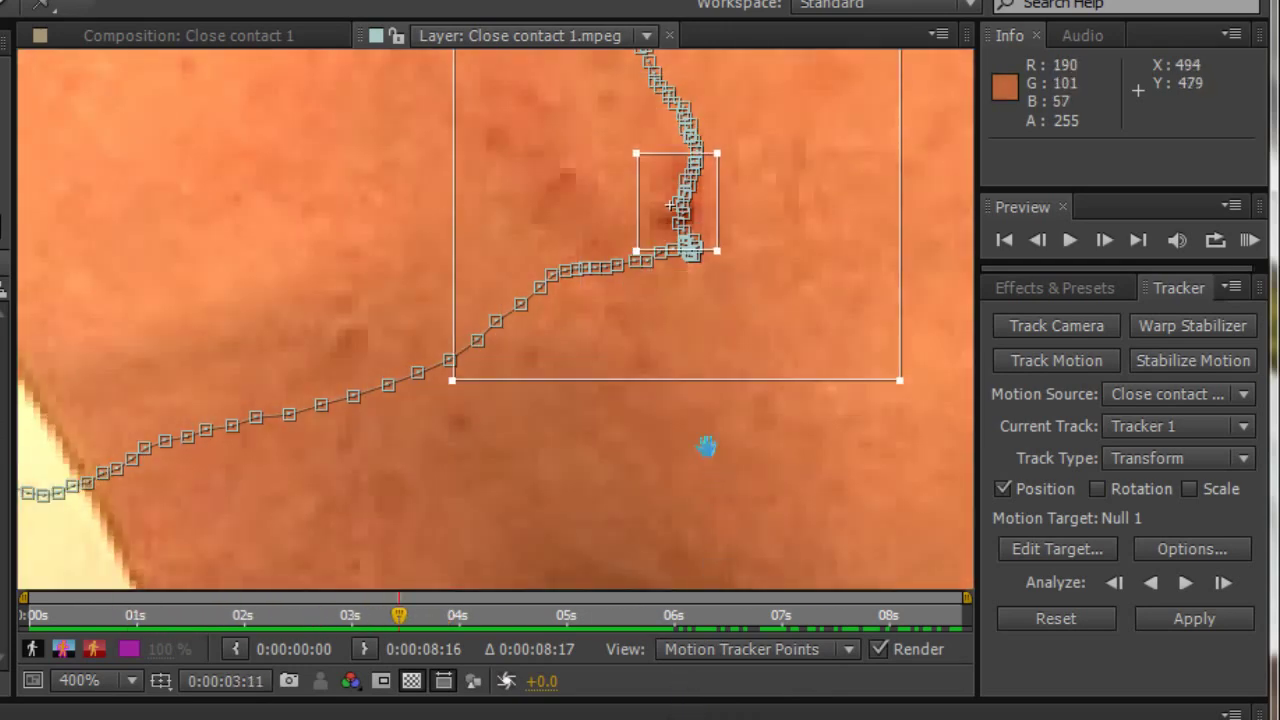
drag(706, 449, 652, 638)
key(space)
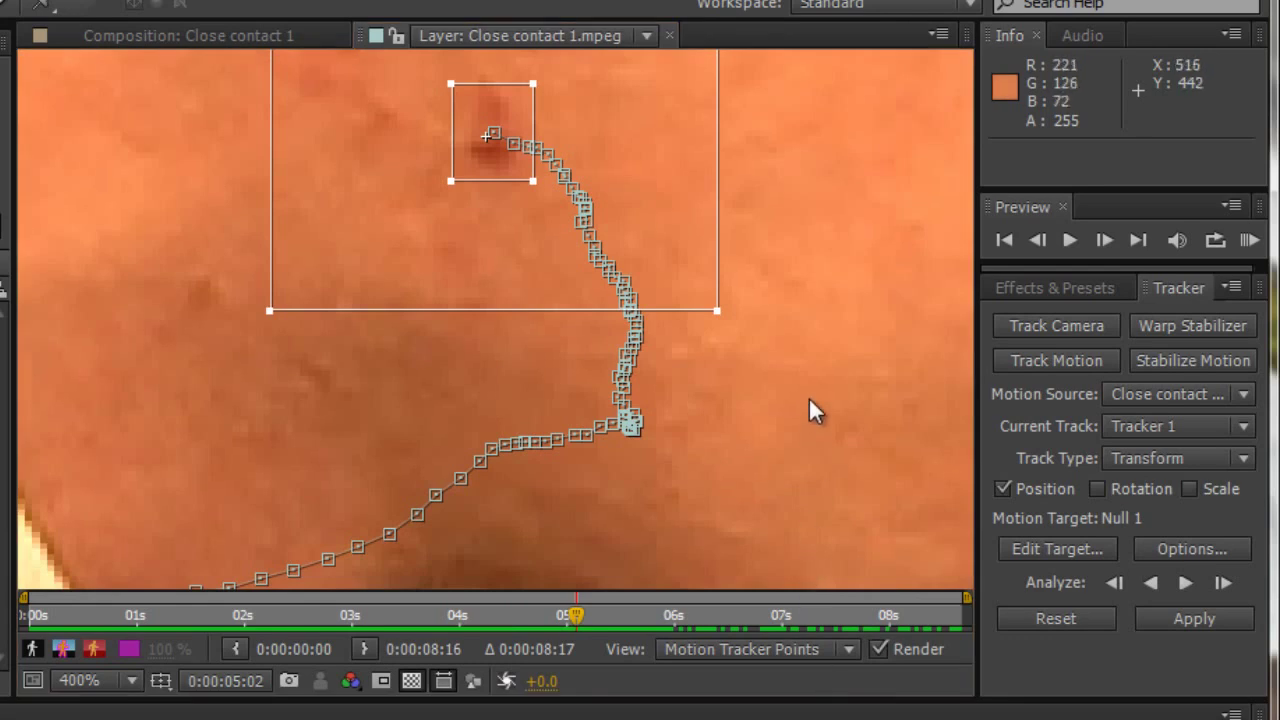
key(comma)
key(comma)
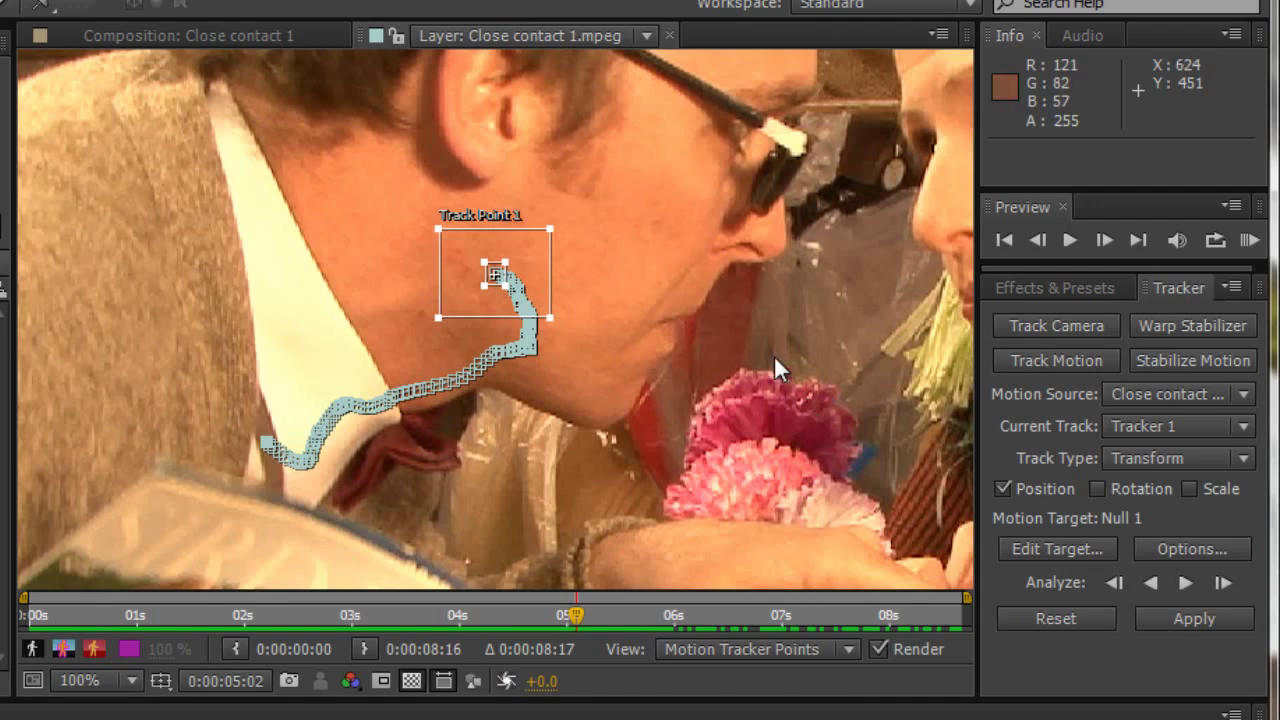
key(comma)
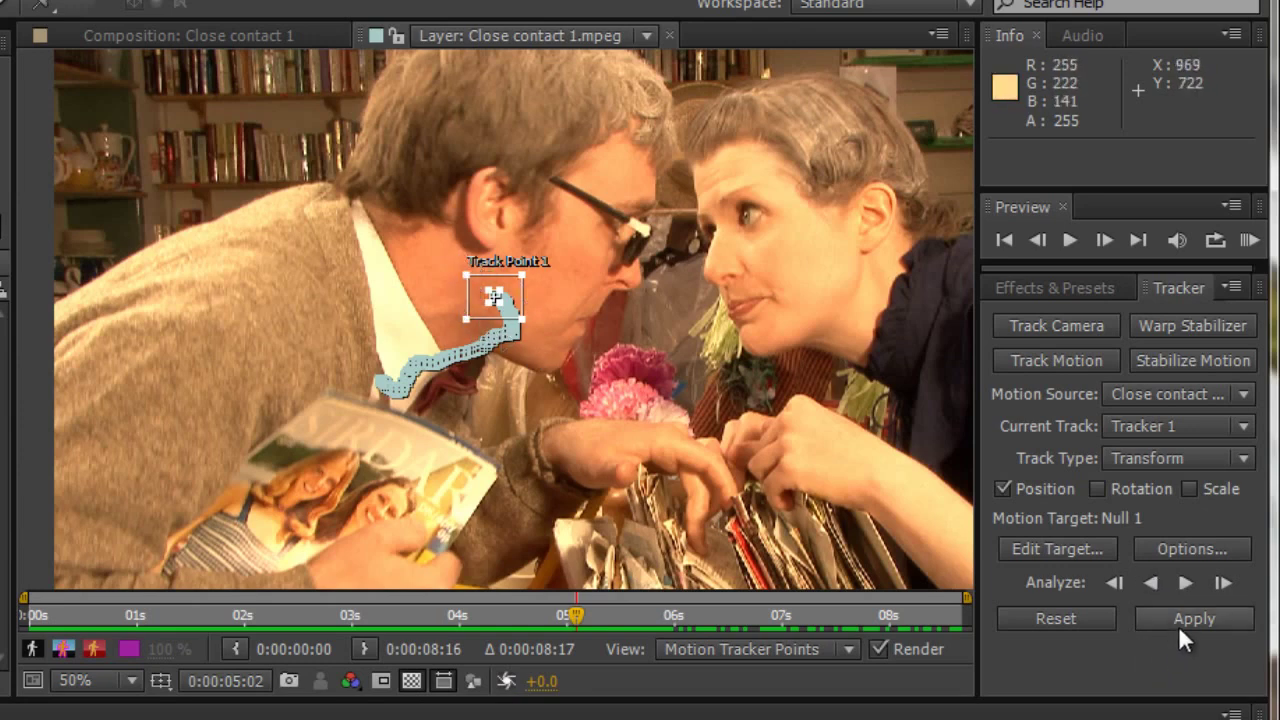
- With the Layer view at 200% on the neck, track the spot forward from 0:00:05:02 to 0:00:05:08
scroll(640, 467, up, 2)
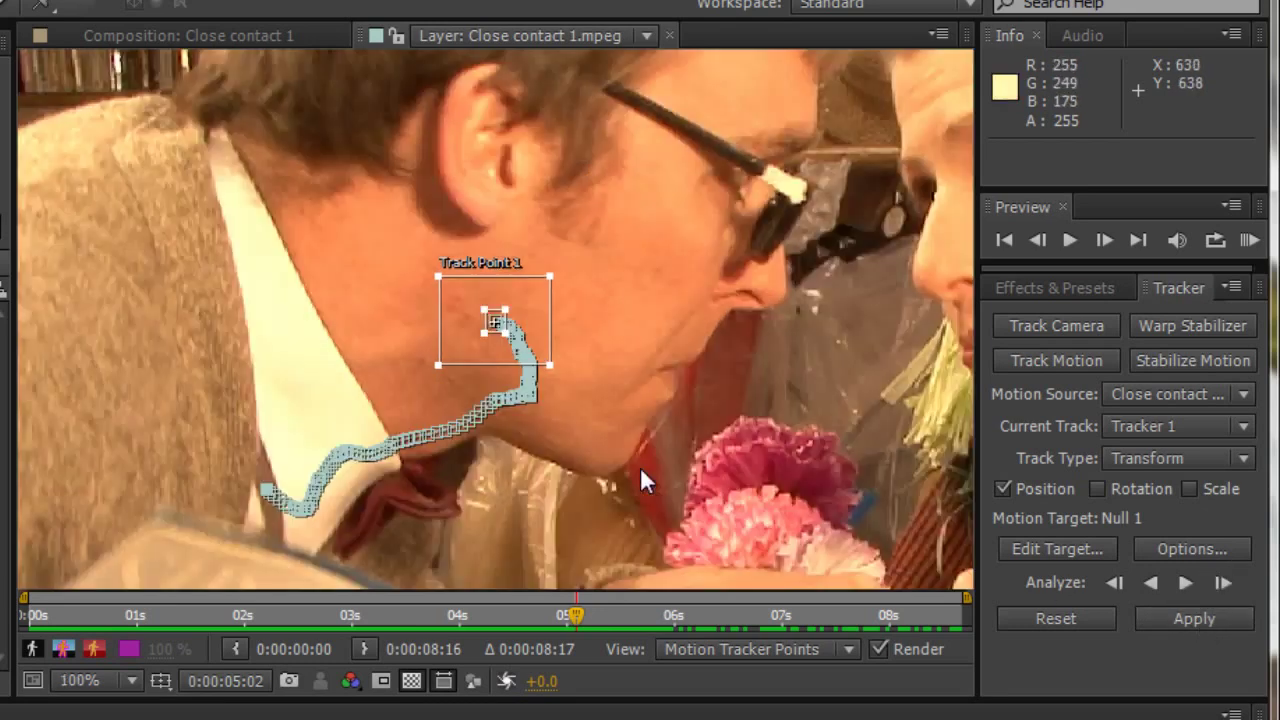
drag(626, 462, 815, 528)
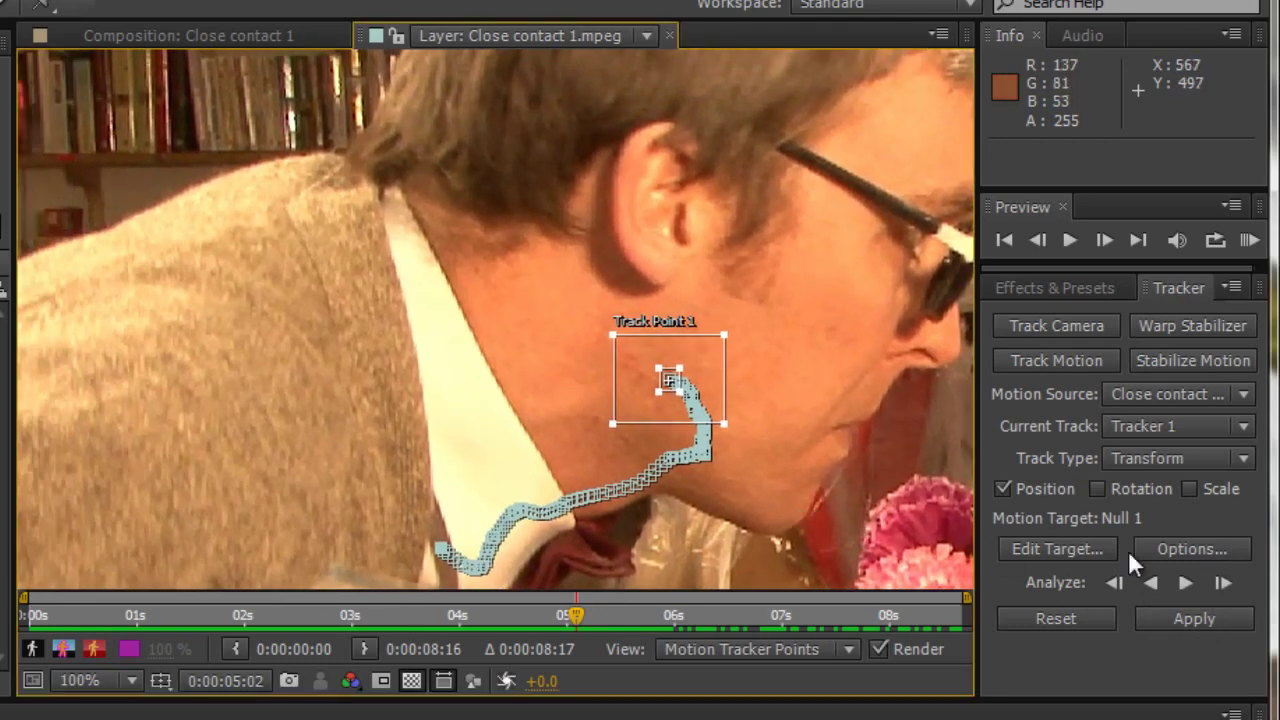
click(1226, 584)
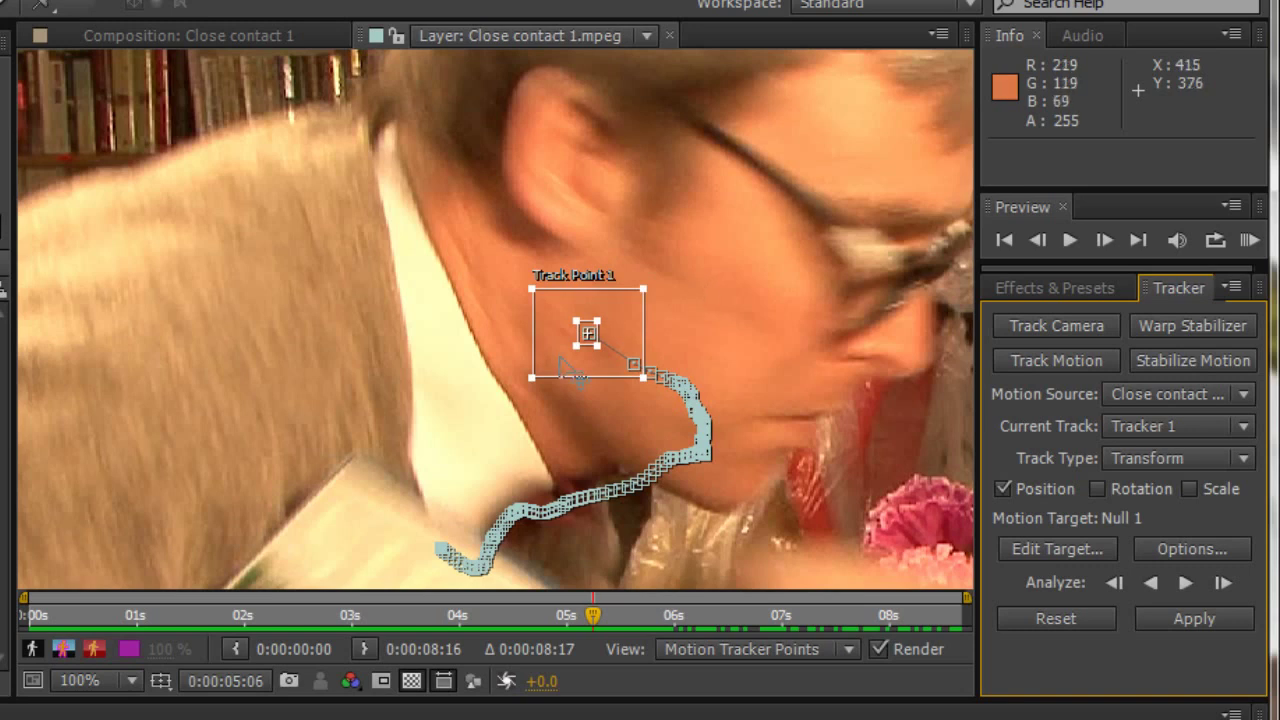
scroll(570, 372, up, 1)
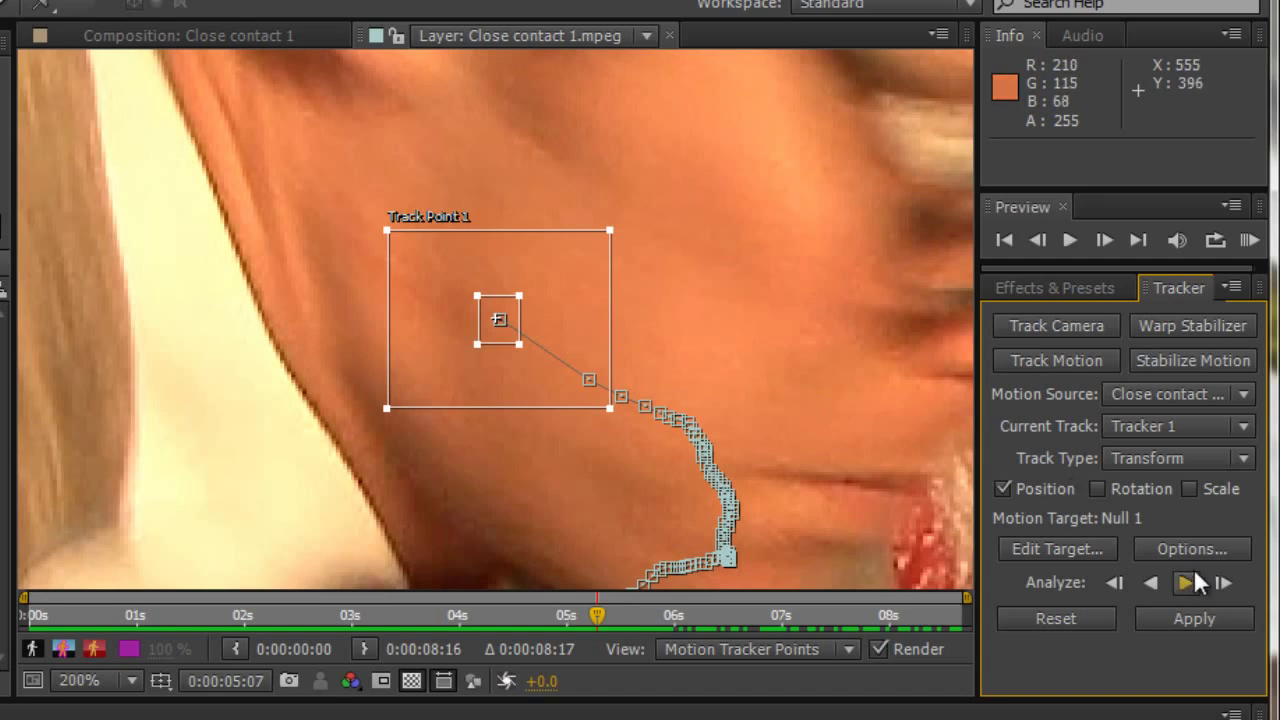
click(1225, 581)
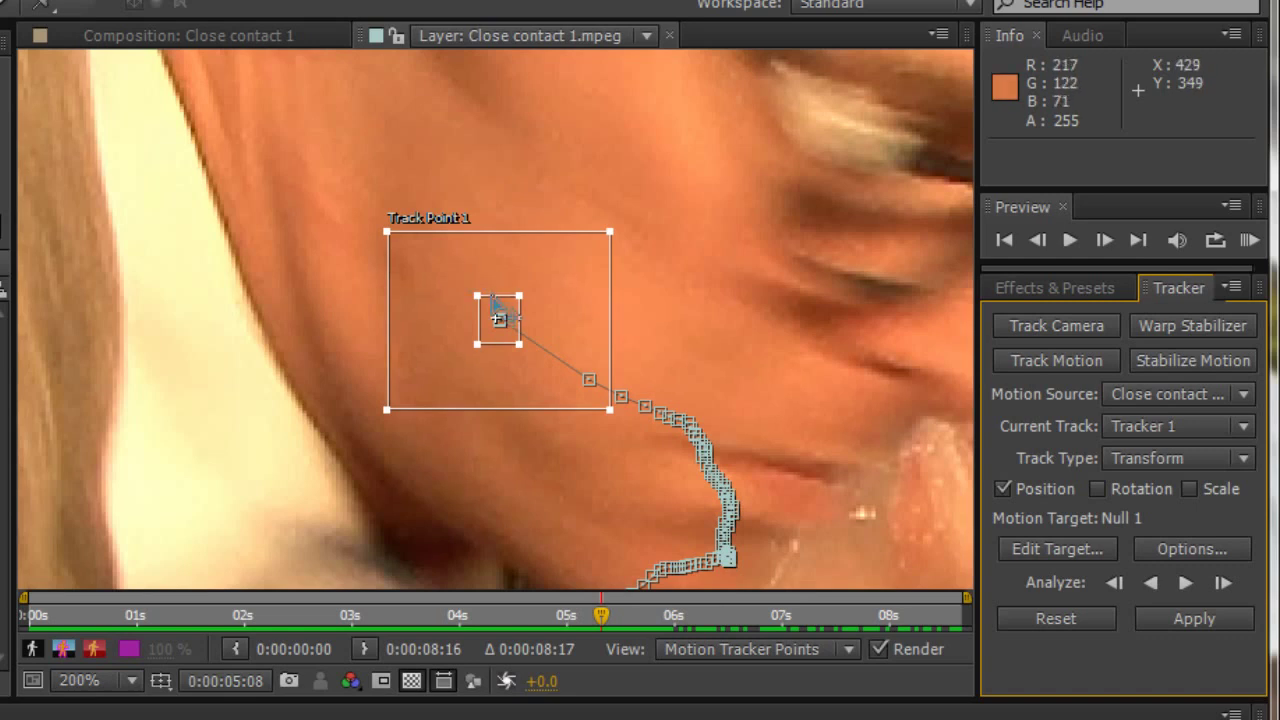
- Drag Track Point 1 back onto the neck spot and re-track the blurry frames one at a time
drag(499, 318, 400, 260)
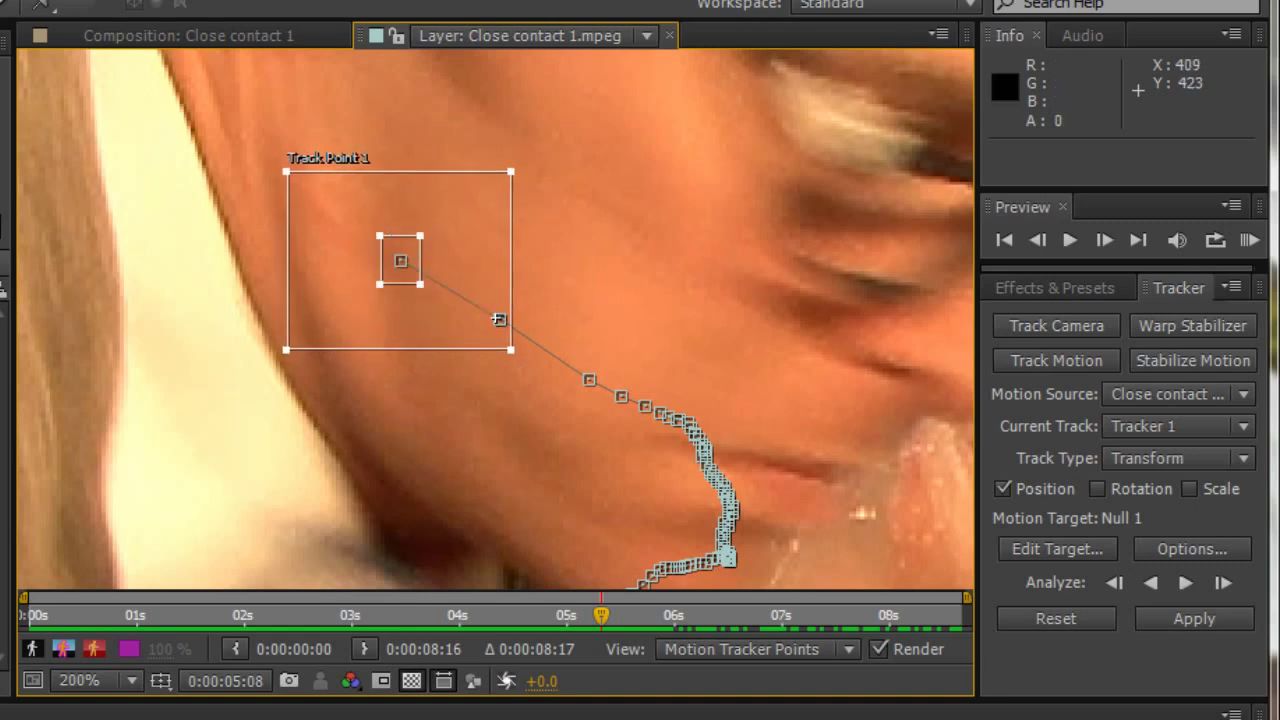
click(1110, 582)
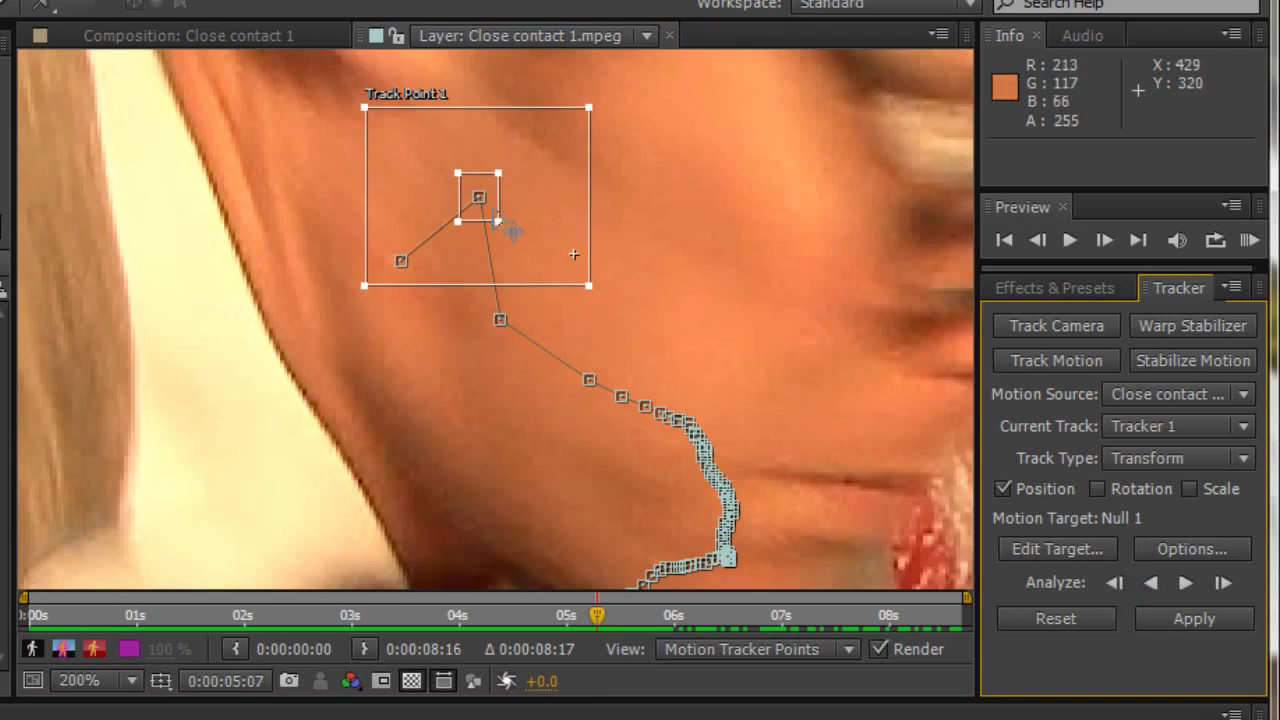
drag(499, 206, 482, 301)
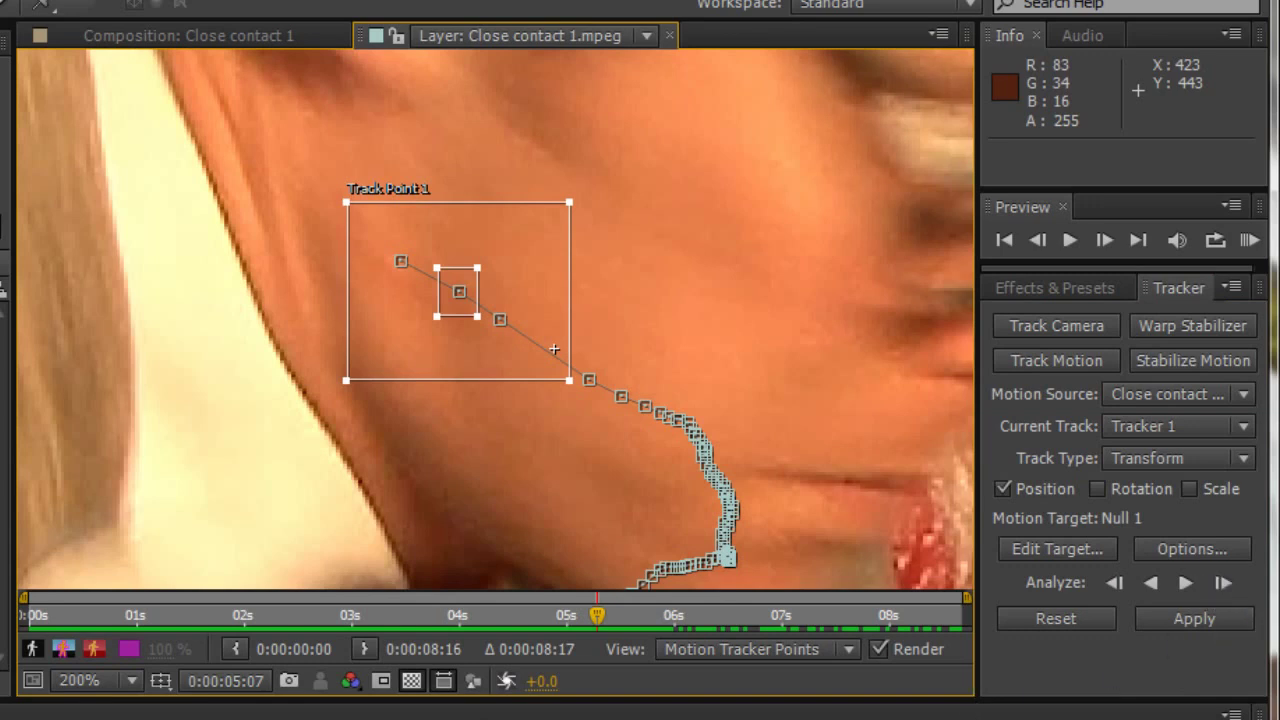
key(Page_Down)
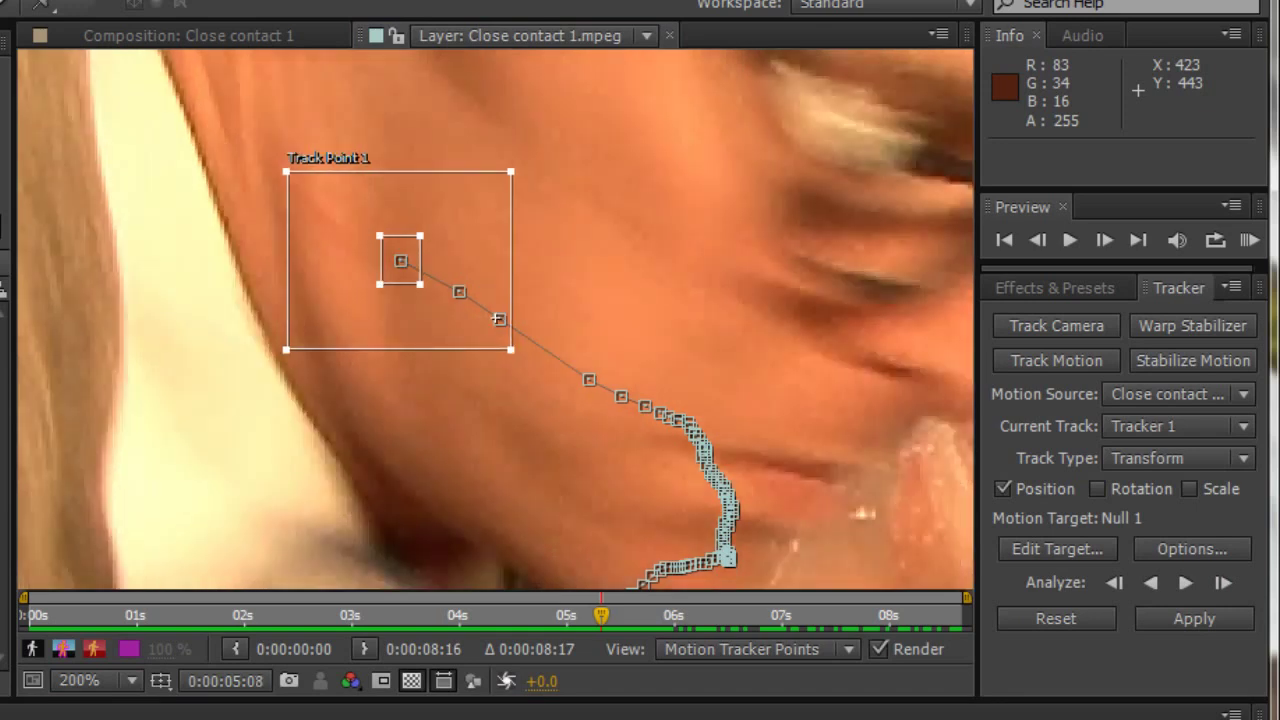
click(1223, 583)
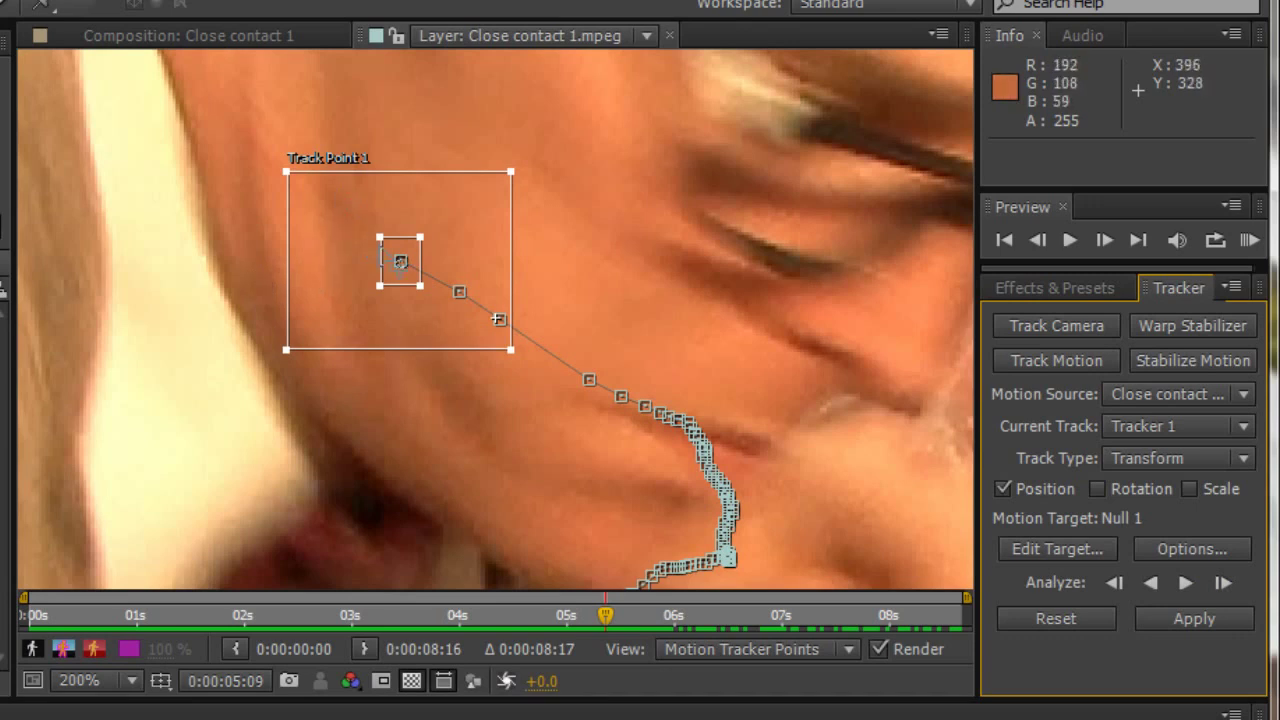
drag(401, 260, 331, 204)
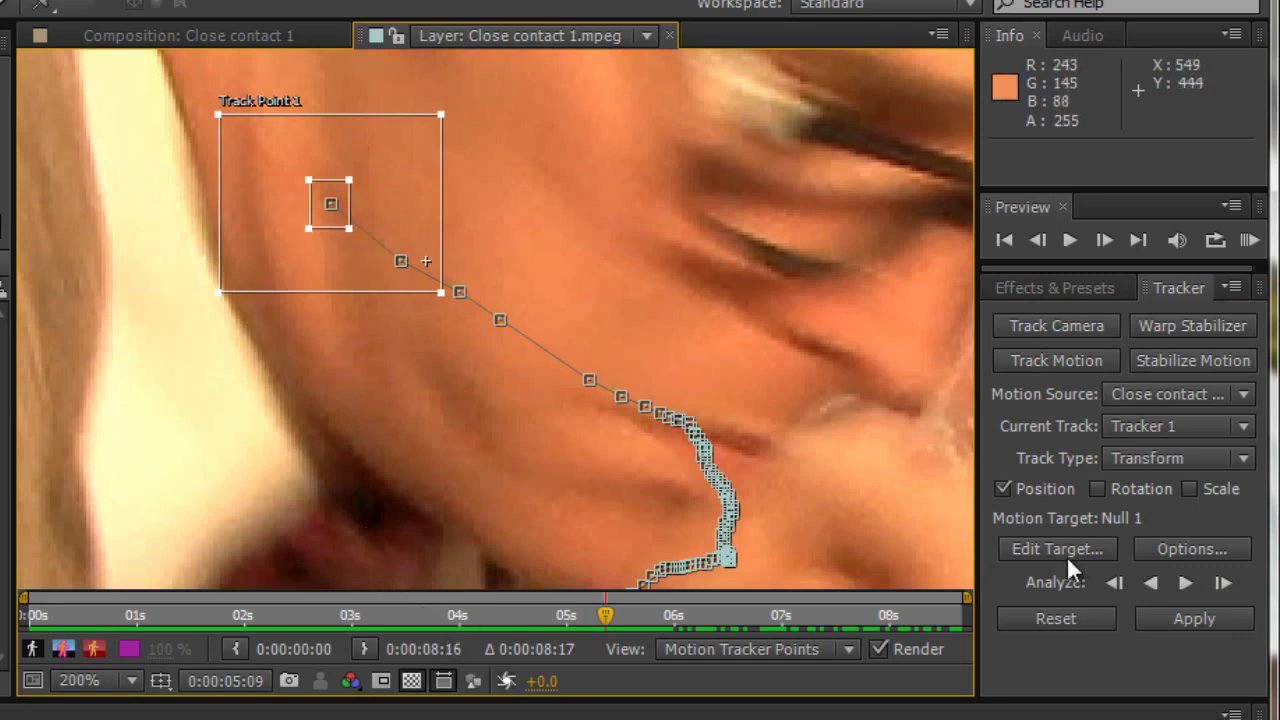
click(1220, 582)
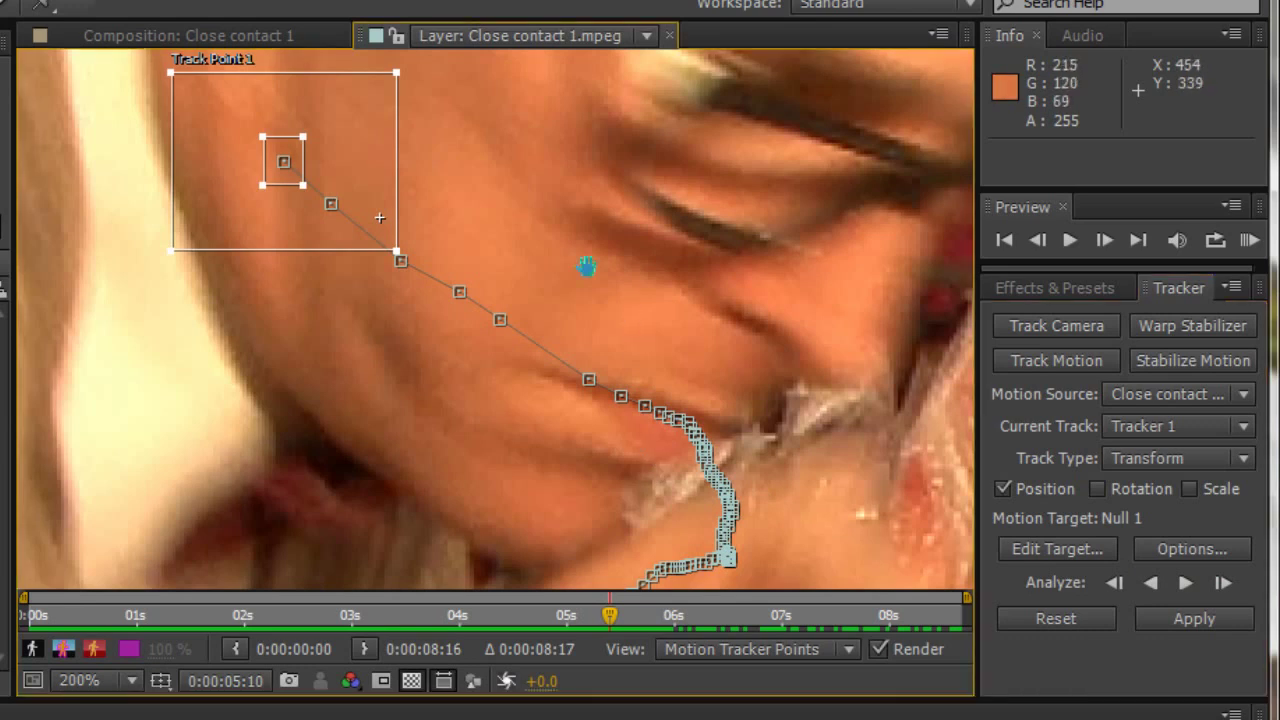
- Keep realigning the track point, then analyse forward and stop at 0:00:05:21
drag(586, 266, 715, 443)
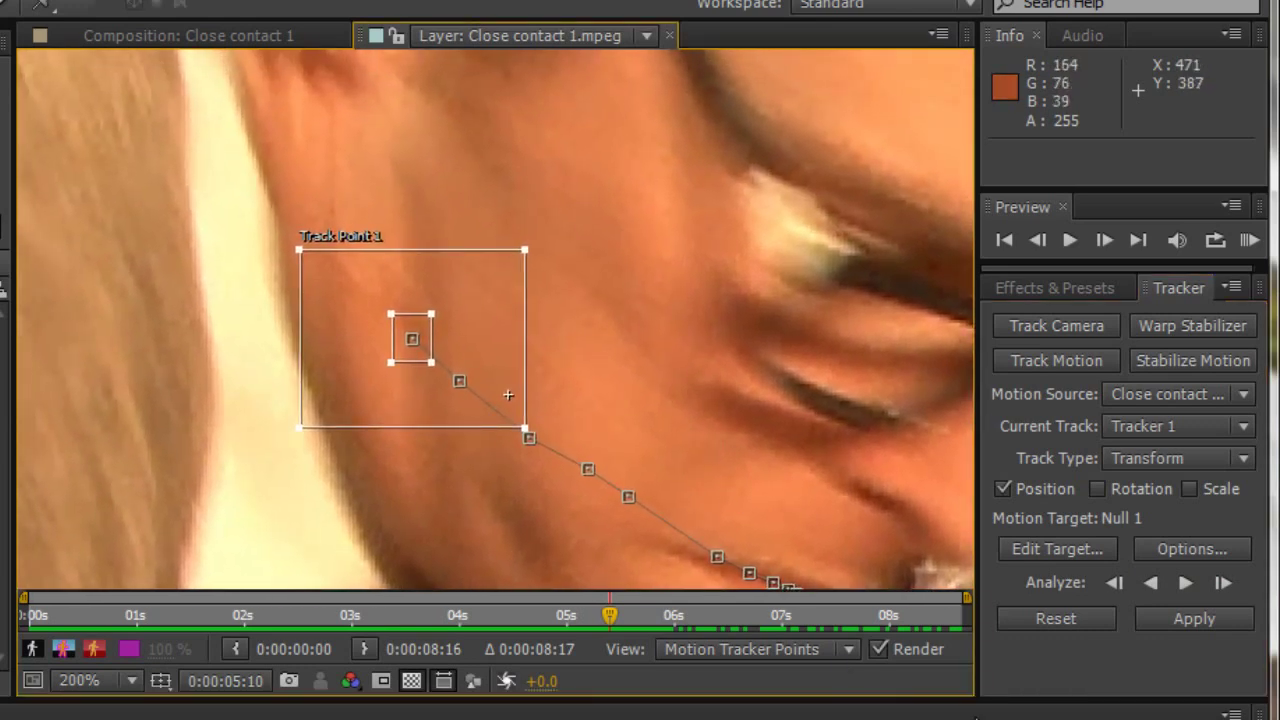
click(1226, 585)
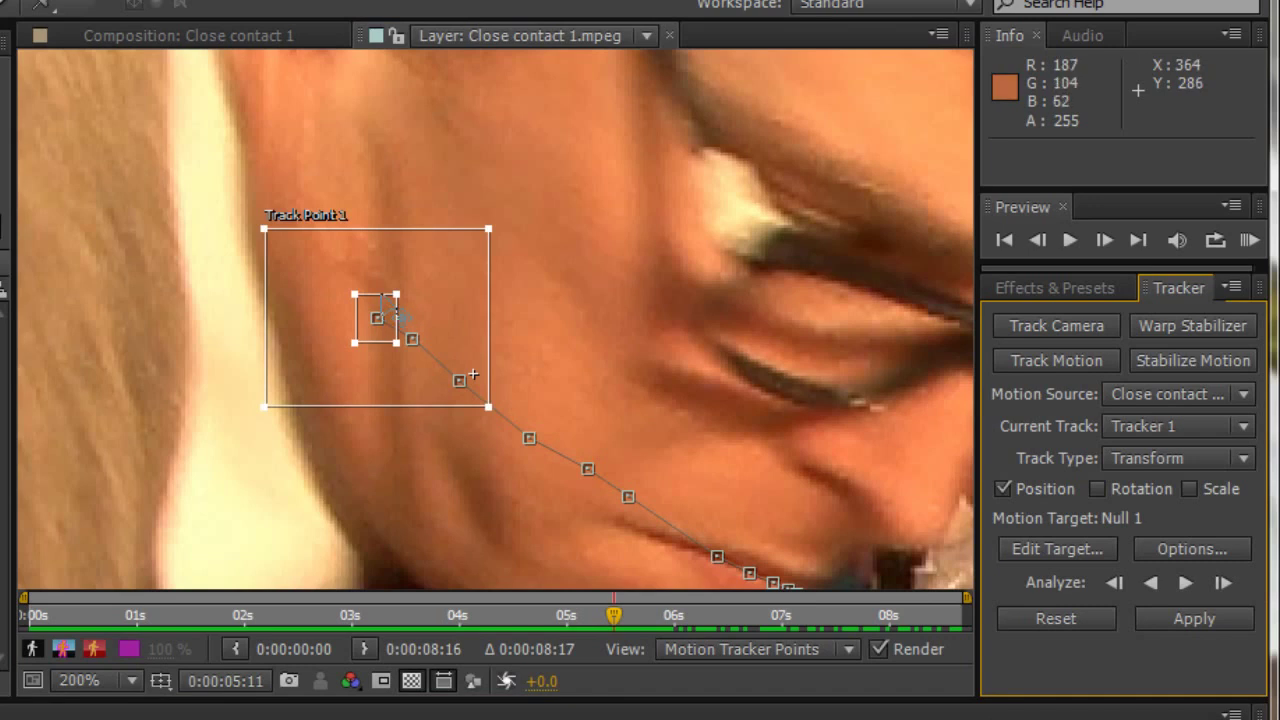
drag(396, 309, 353, 246)
click(1187, 583)
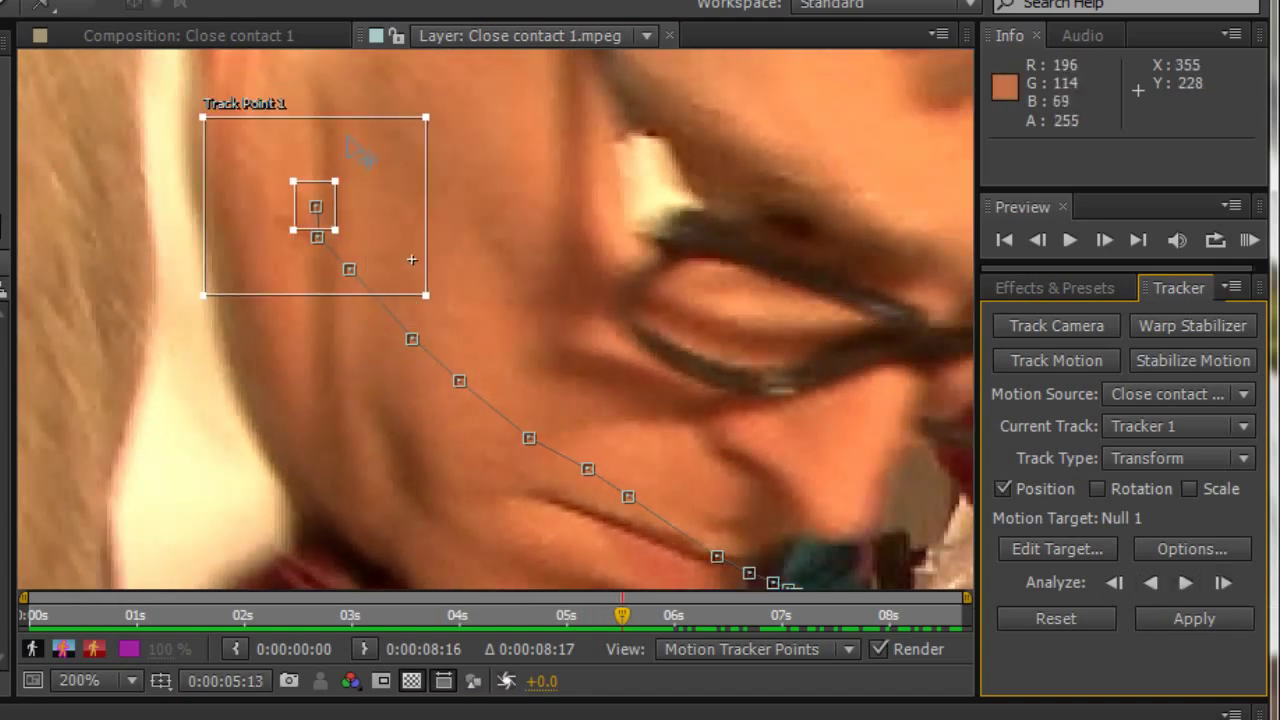
drag(313, 207, 284, 229)
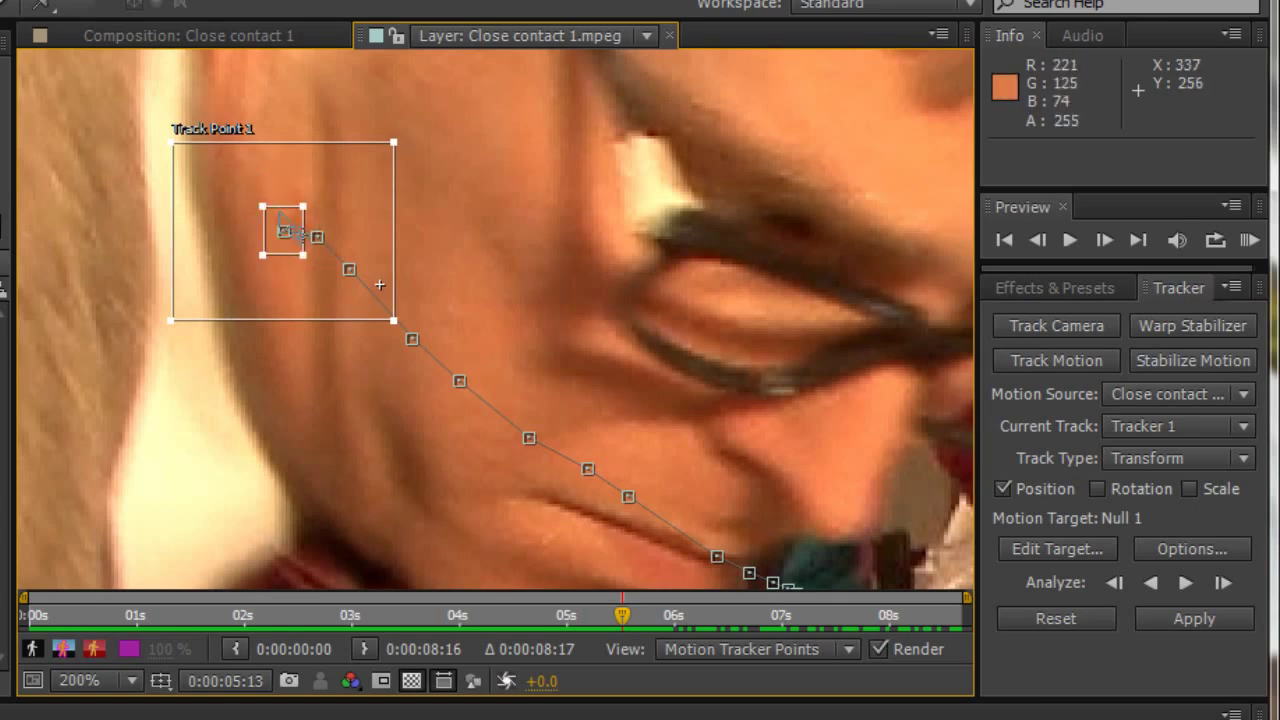
drag(284, 229, 286, 221)
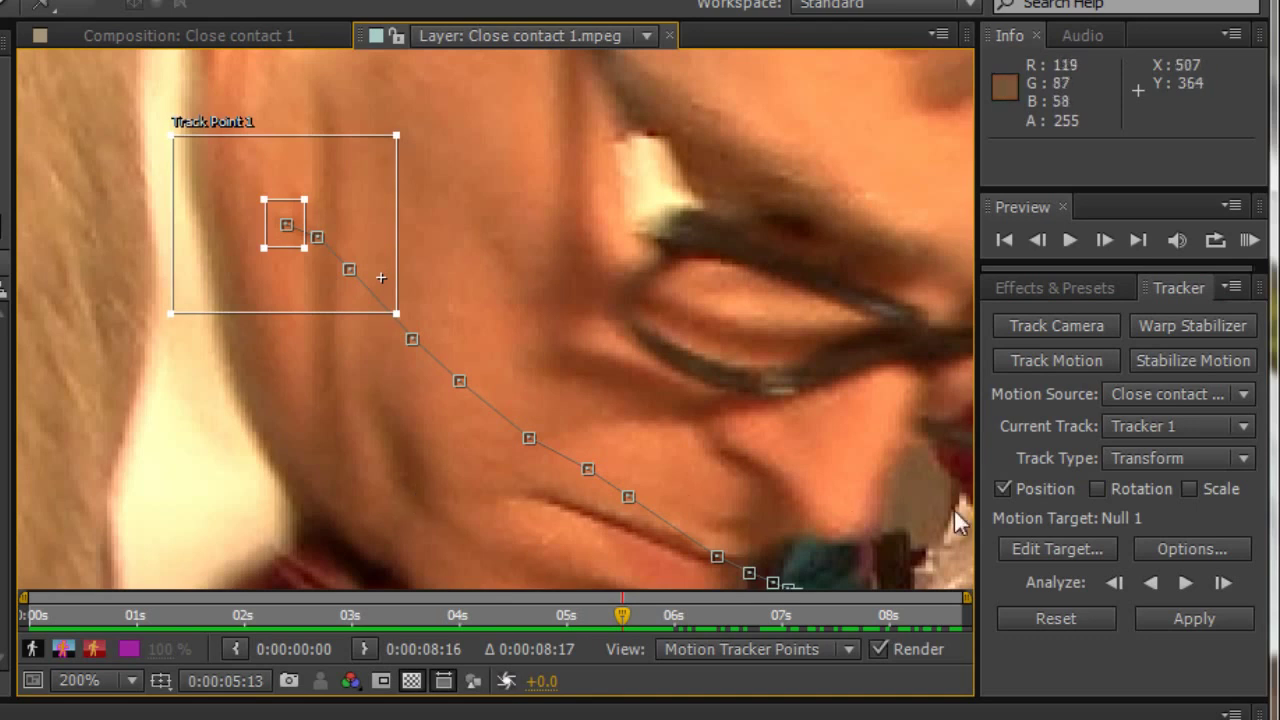
click(1222, 583)
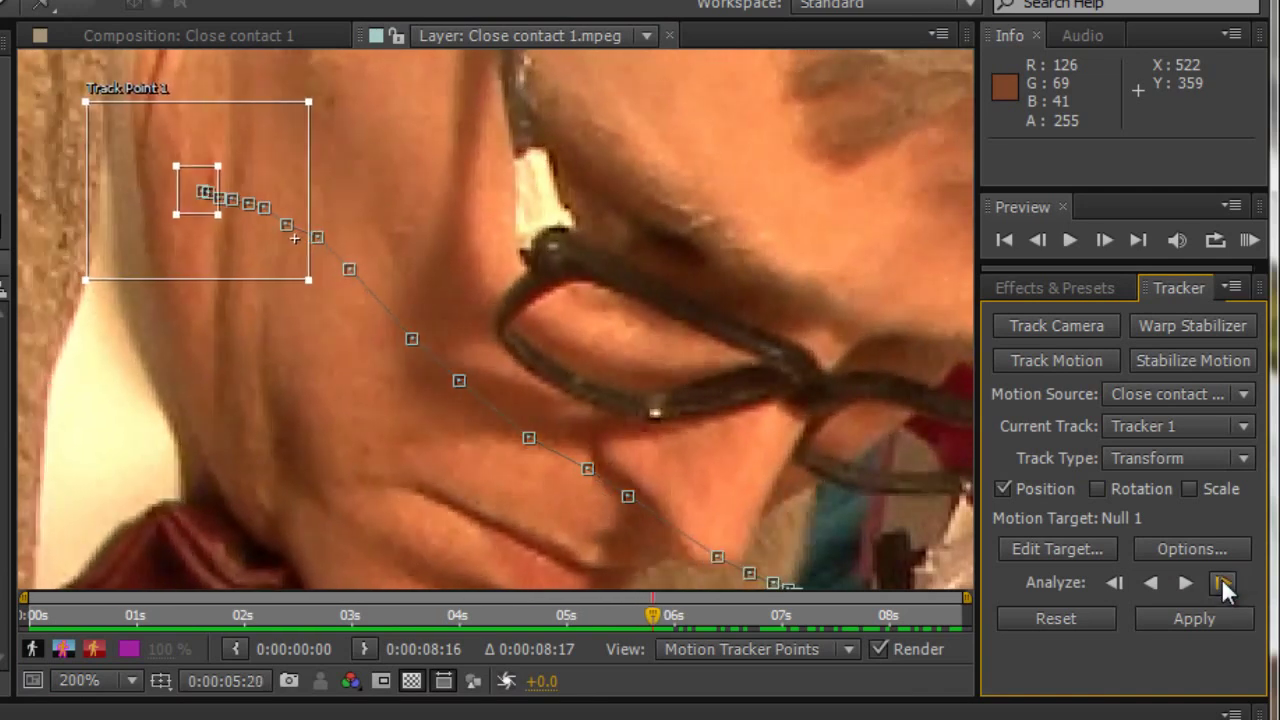
click(1221, 583)
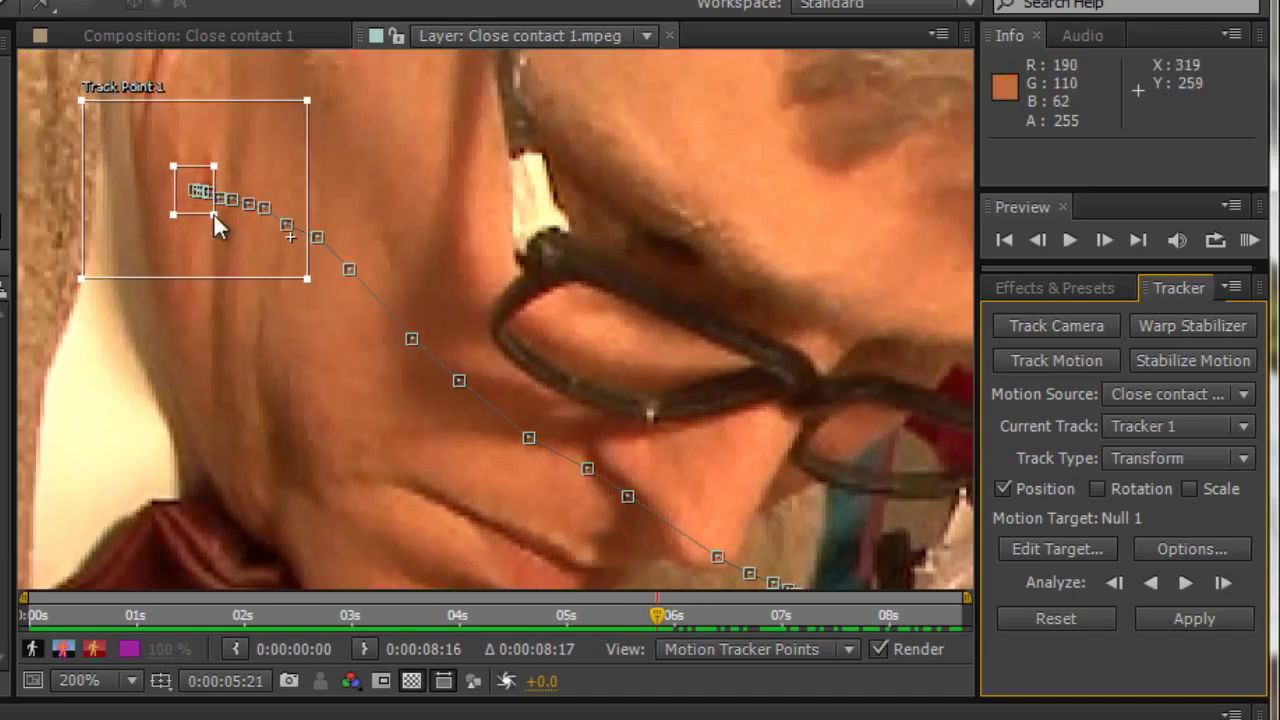
key(comma)
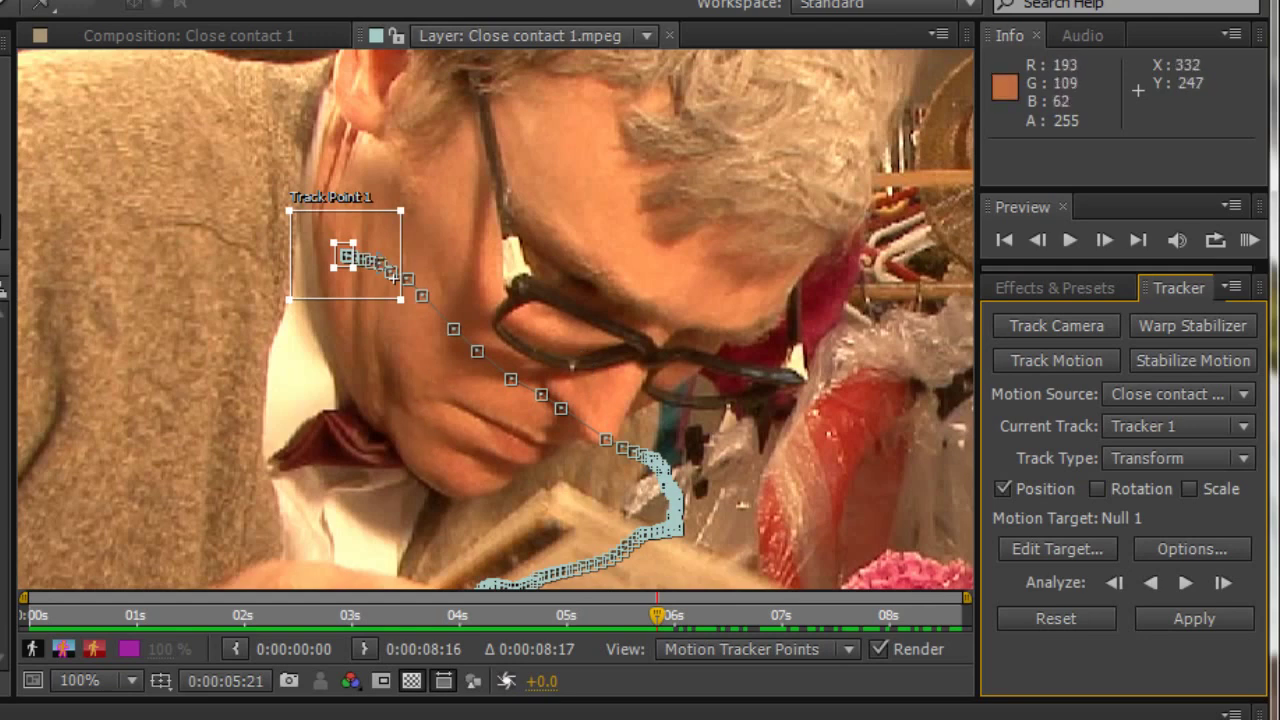
- Track the neck spot forward to 0:00:06:11, then step back and play through to review the path
click(1219, 584)
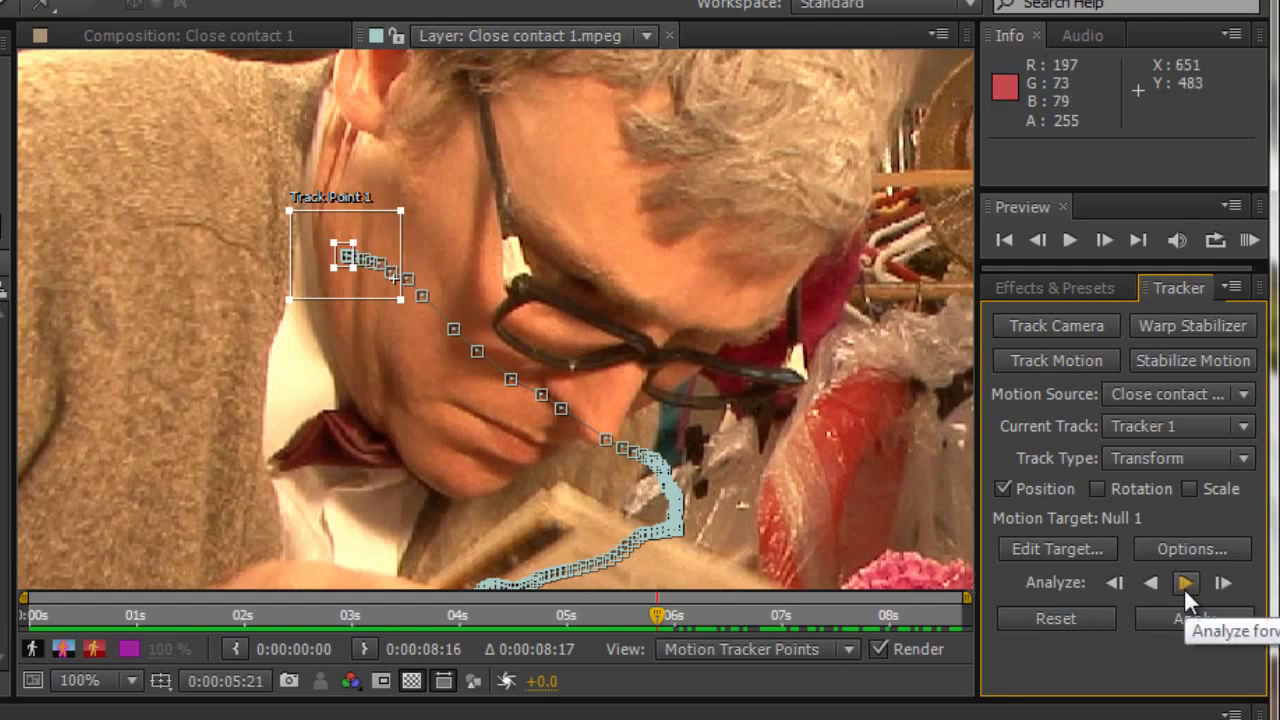
click(1185, 588)
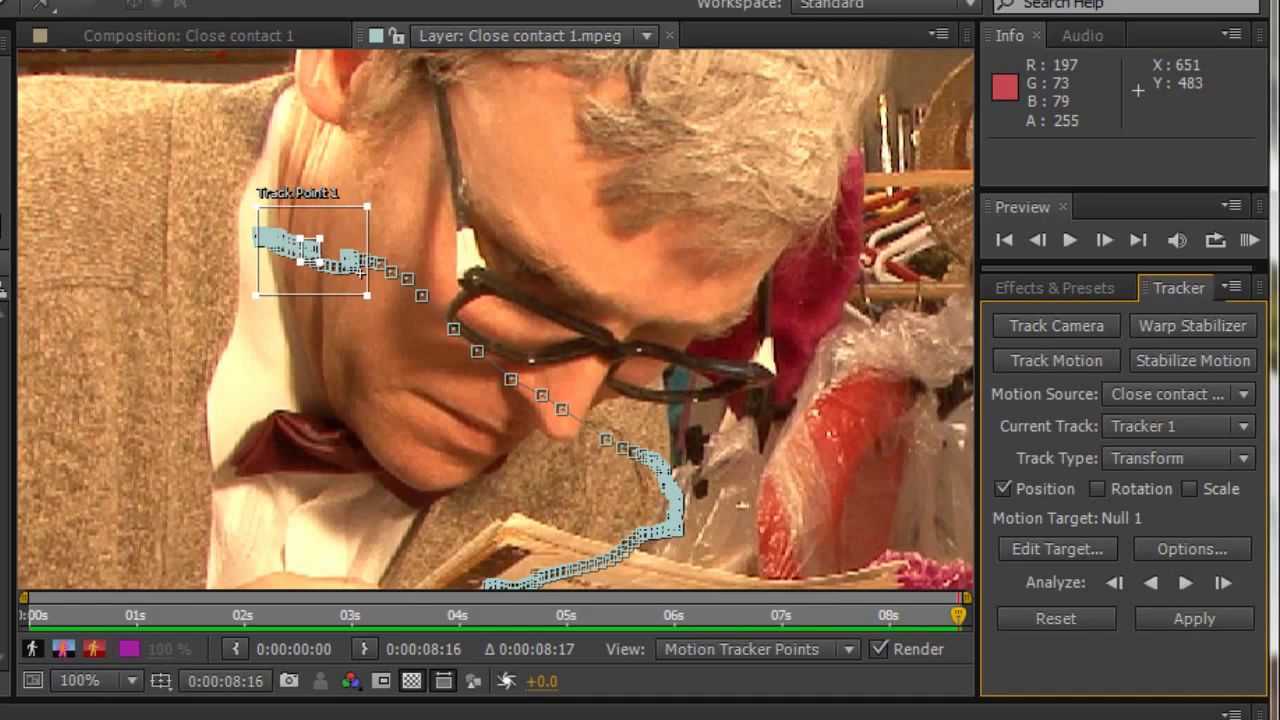
key(Page_Up)
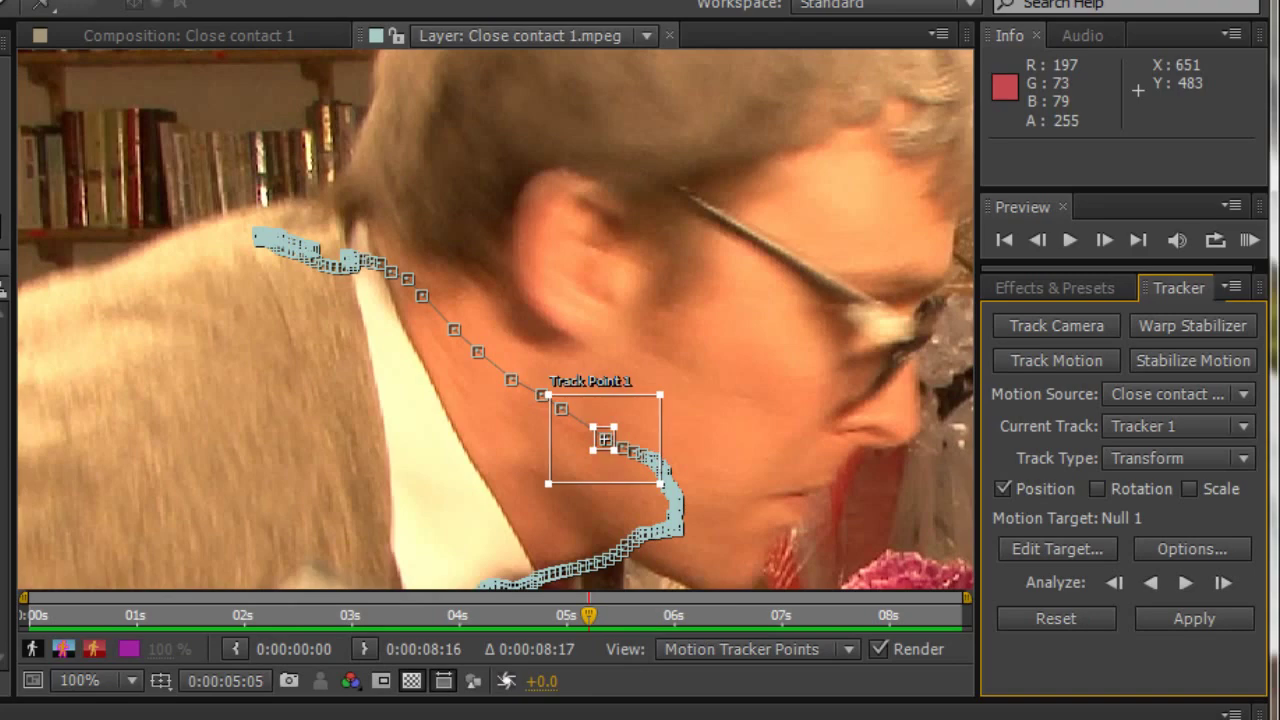
key(space)
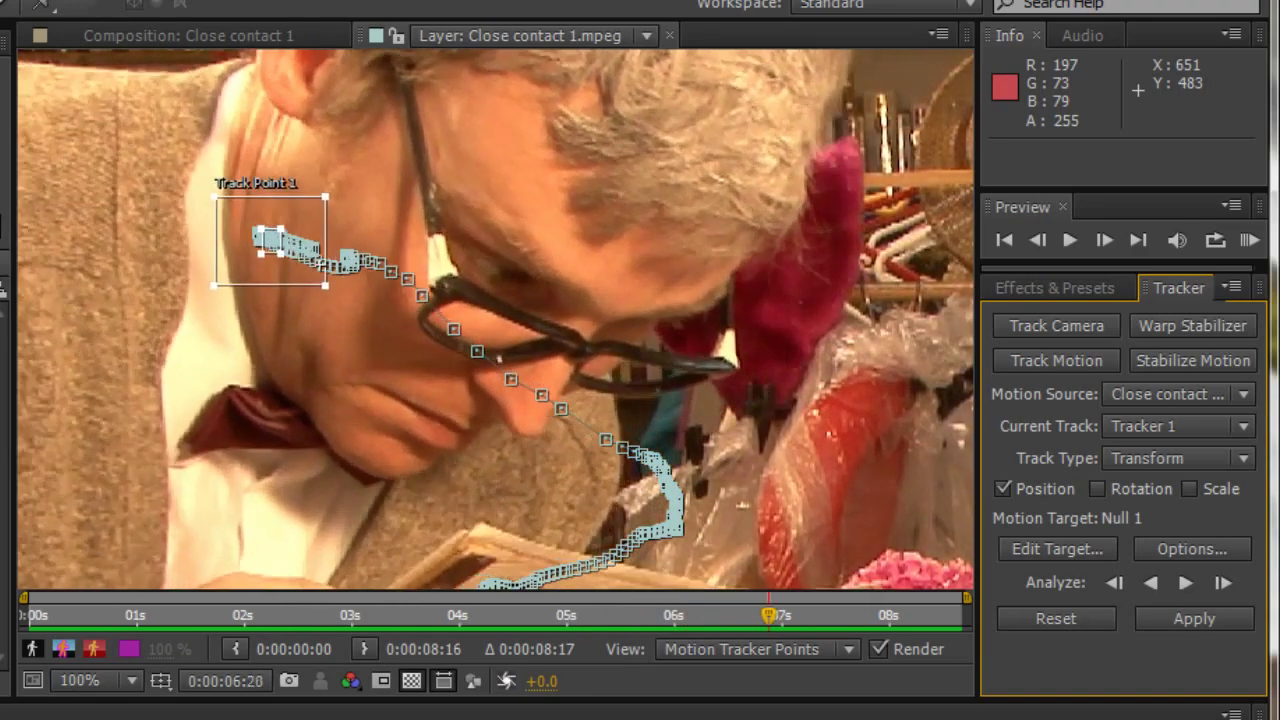
key(Page_Up)
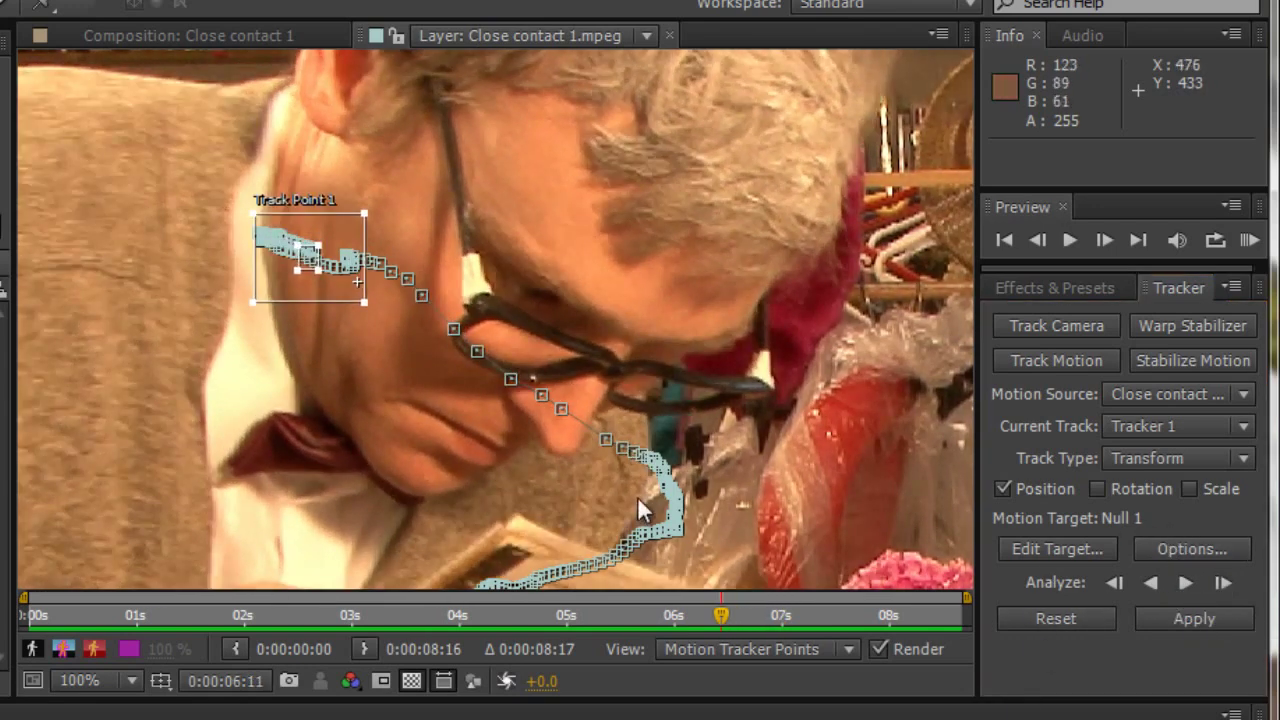
scroll(655, 430, down, 2)
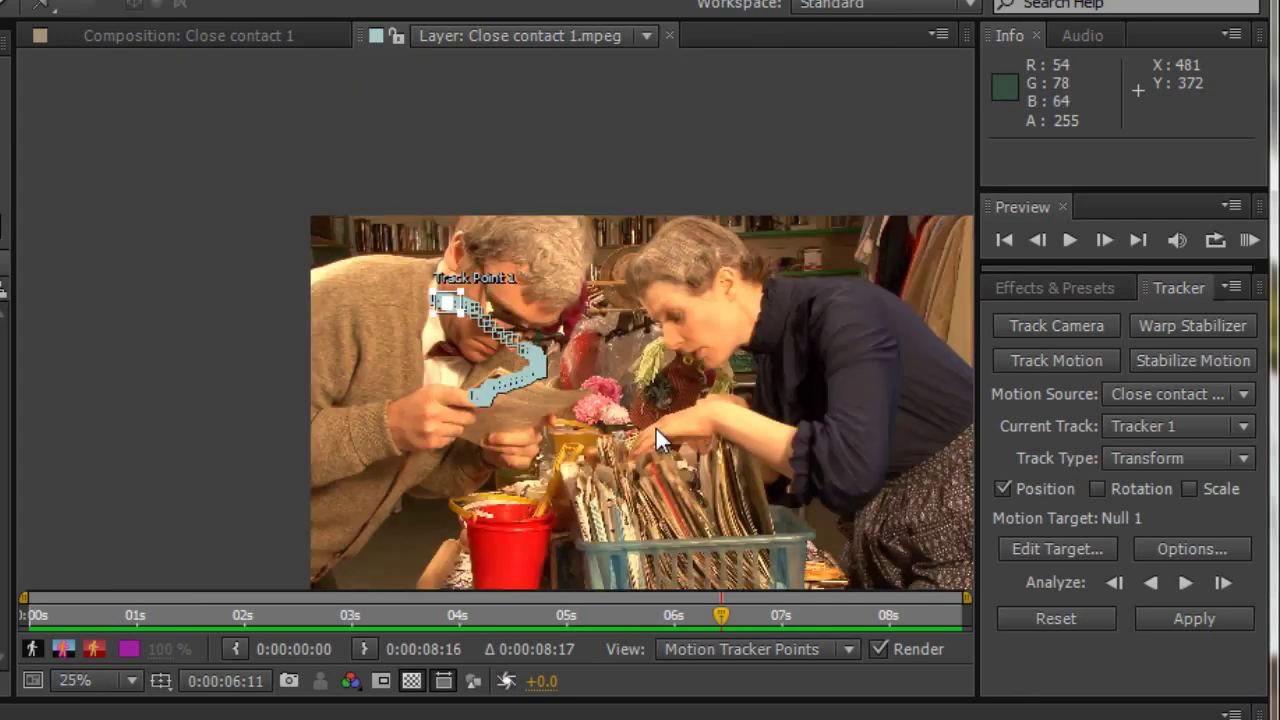
scroll(655, 426, up, 2)
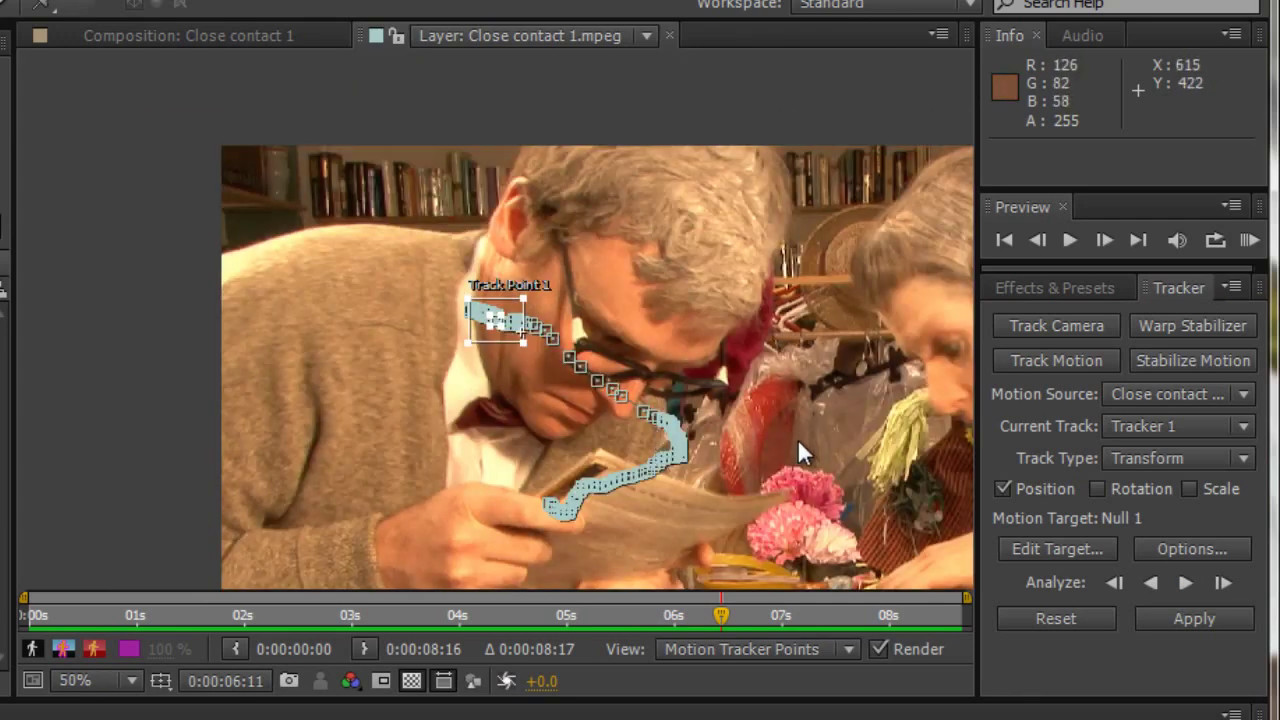
drag(788, 440, 636, 361)
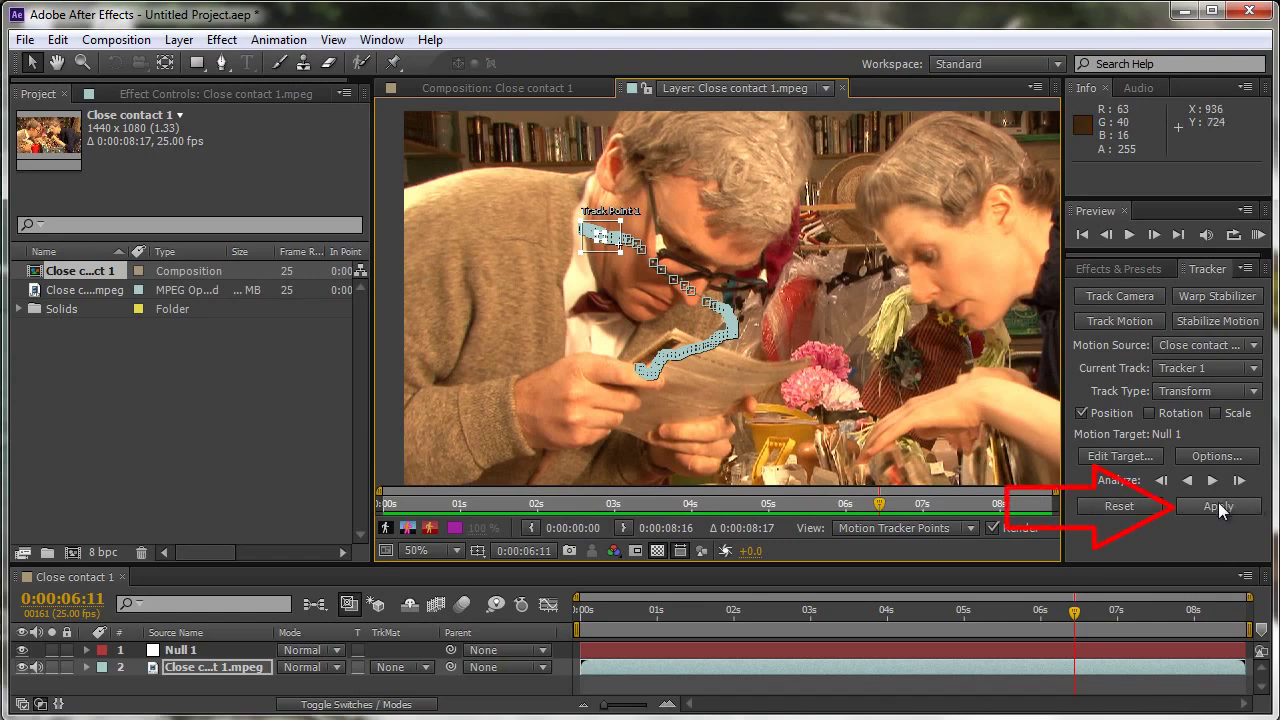
- Apply Track Point 1's tracking data to Null 1 on both X and Y
click(1218, 507)
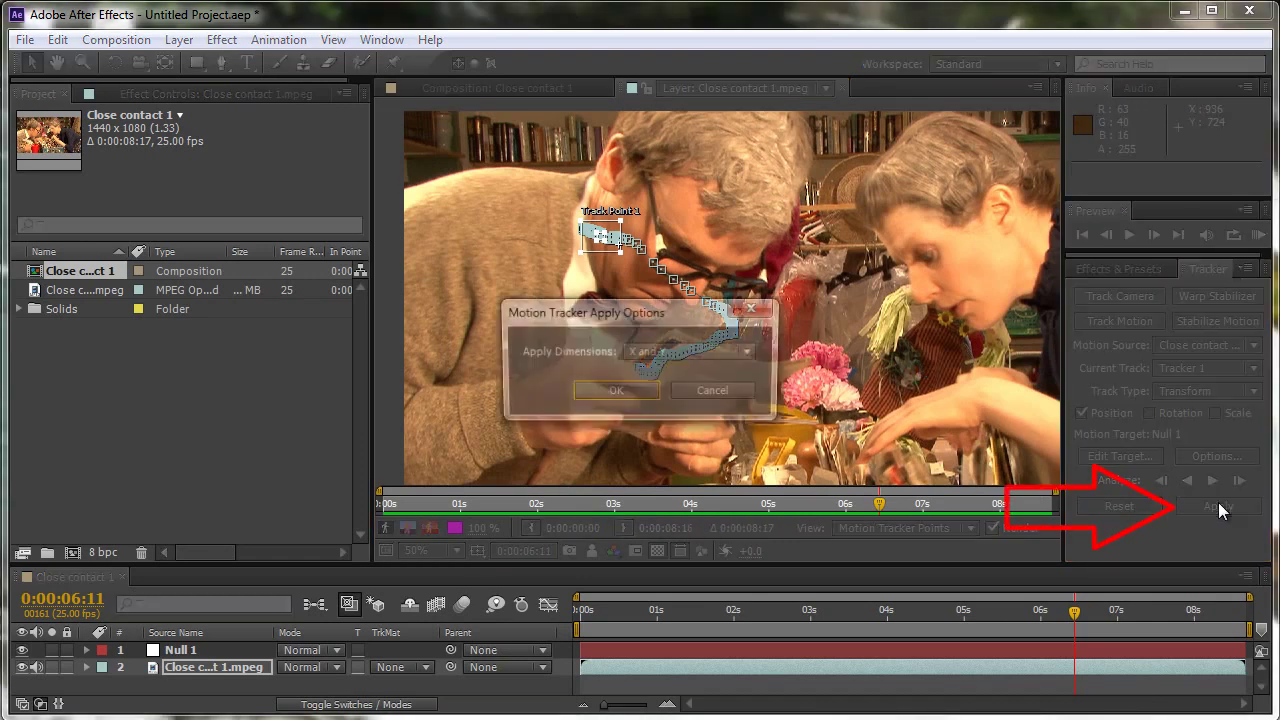
click(612, 396)
click(686, 352)
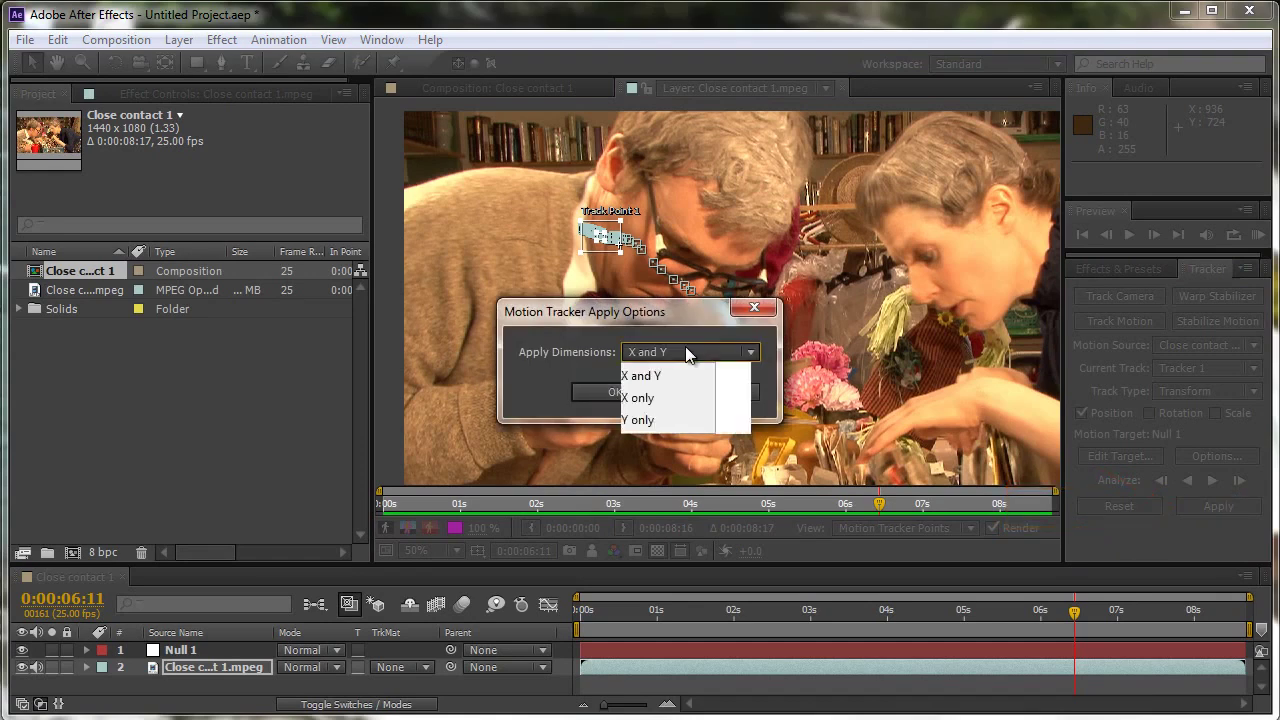
click(744, 355)
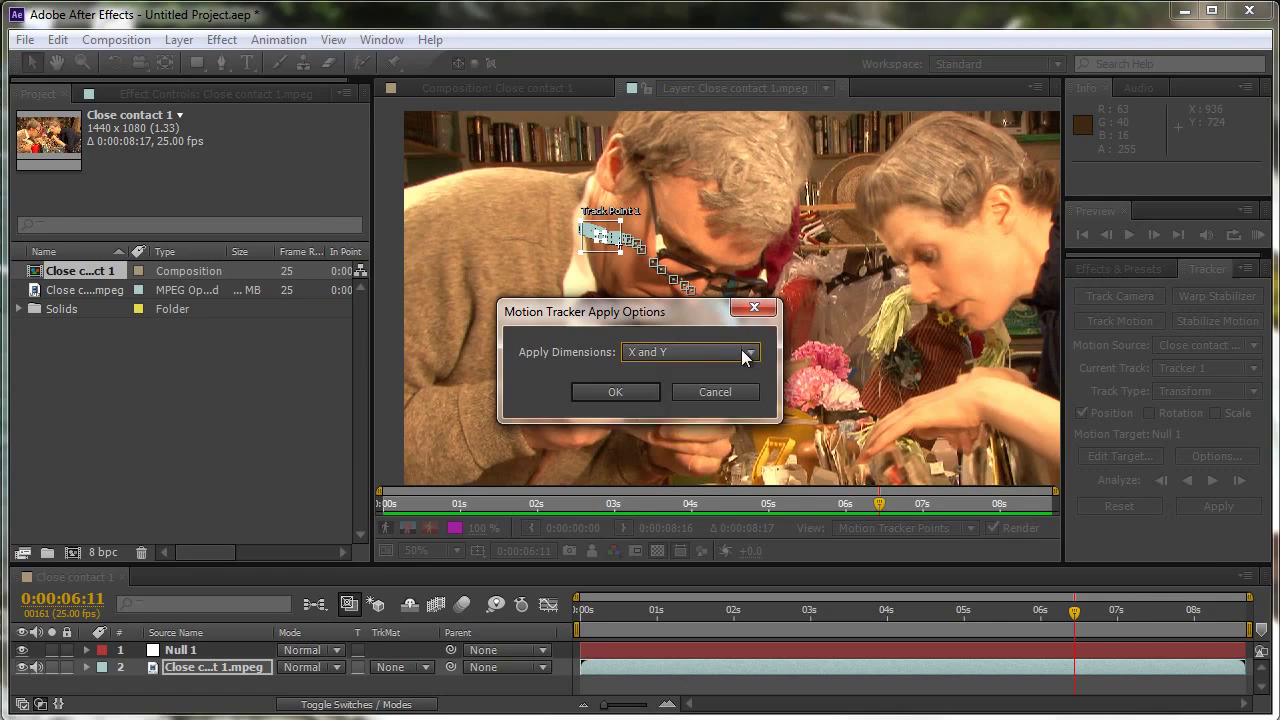
click(614, 392)
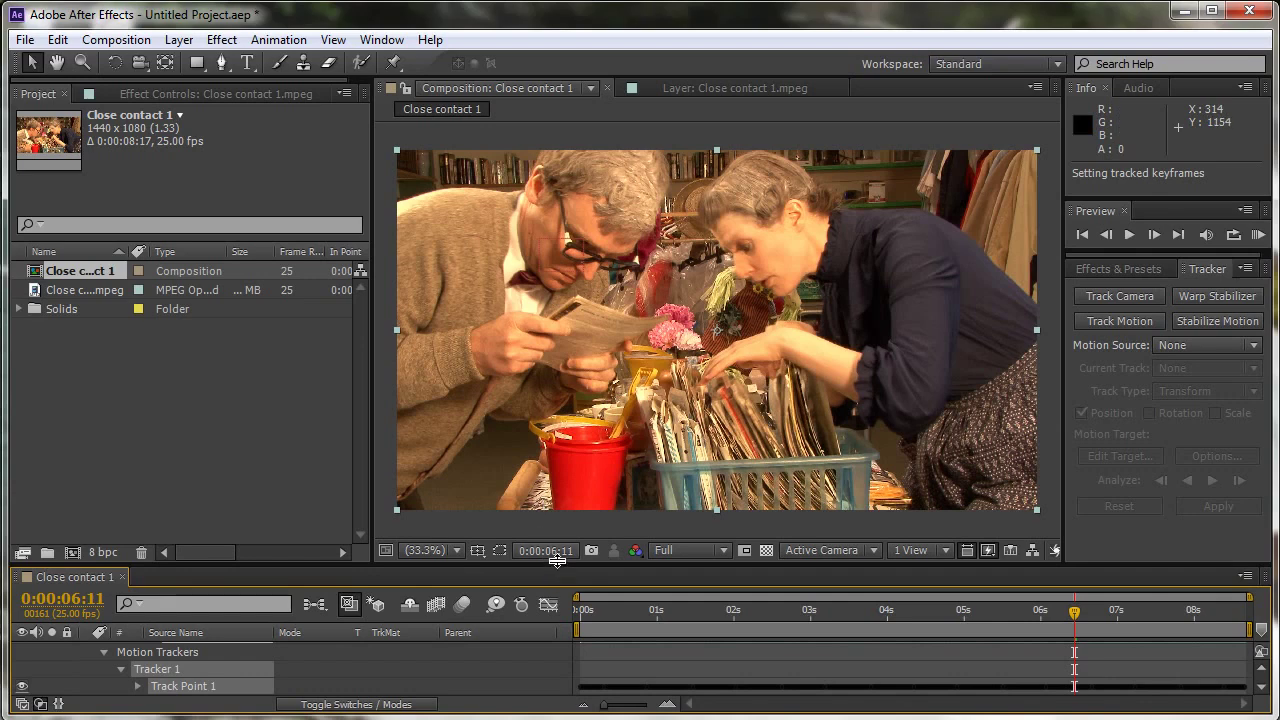
- Paste the tracked keyframes onto Null 1's Position and collapse the footage layer's properties
drag(557, 562, 557, 446)
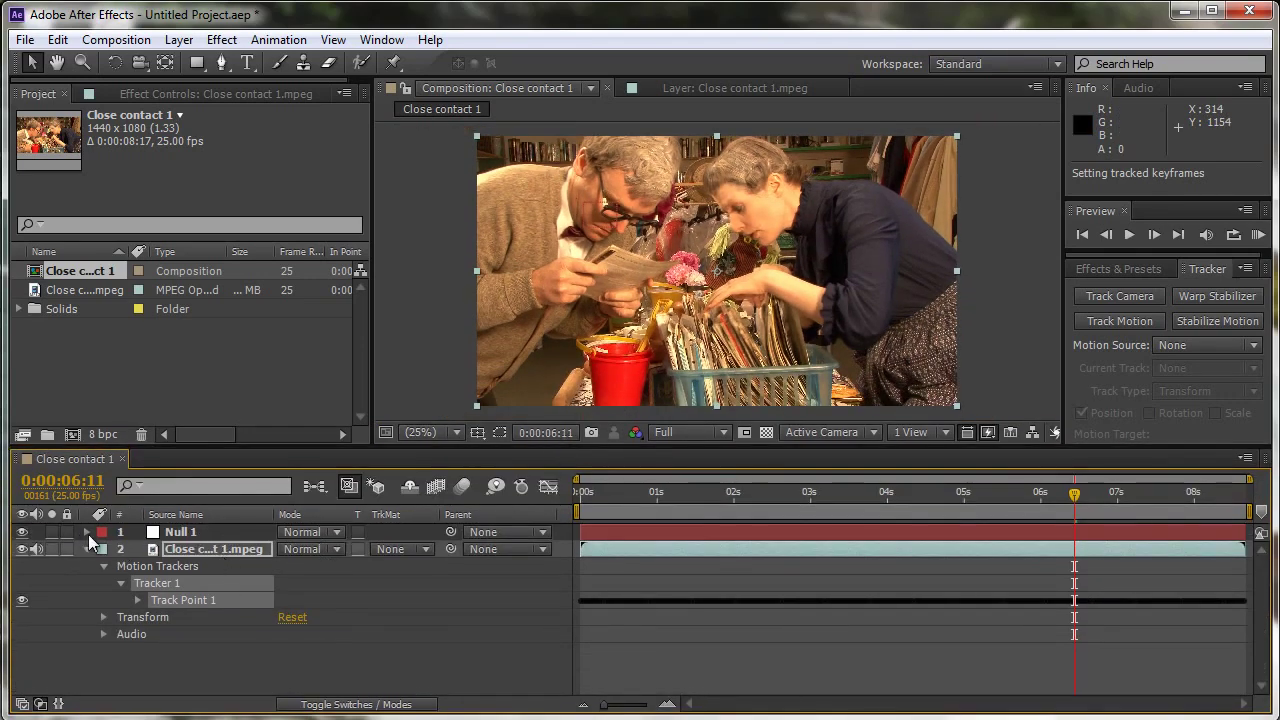
click(167, 538)
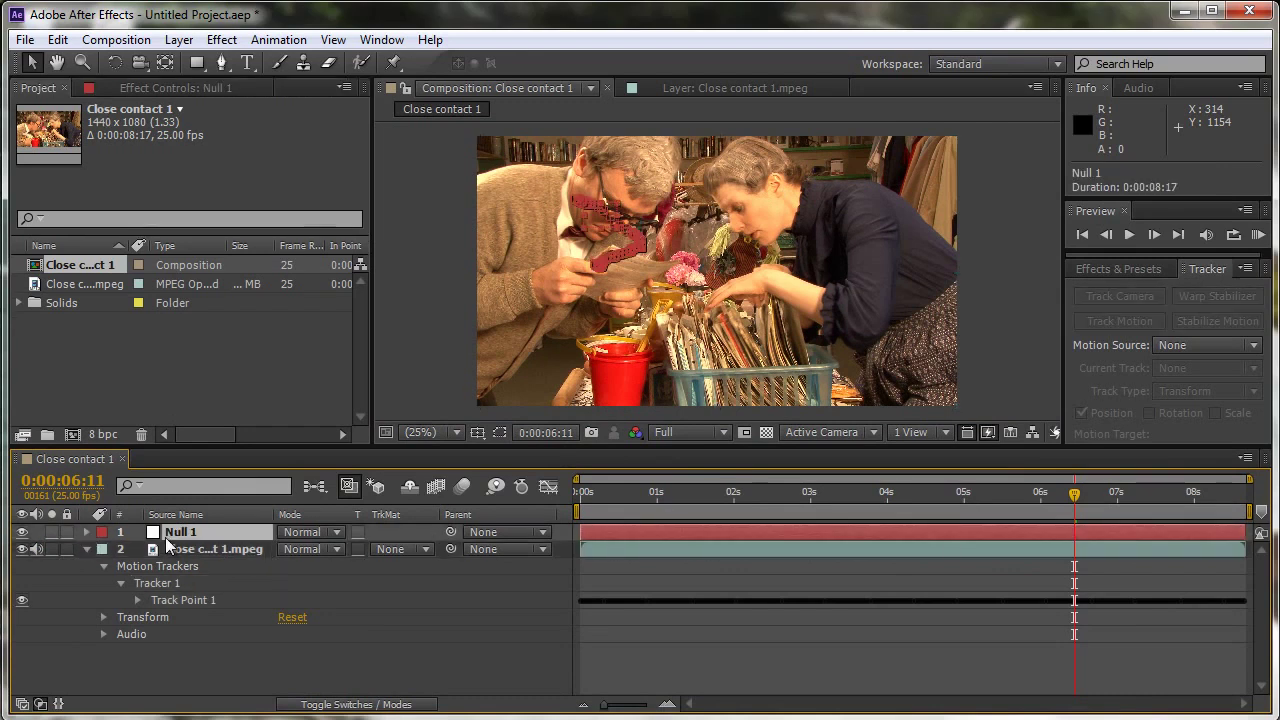
key(ctrl+v)
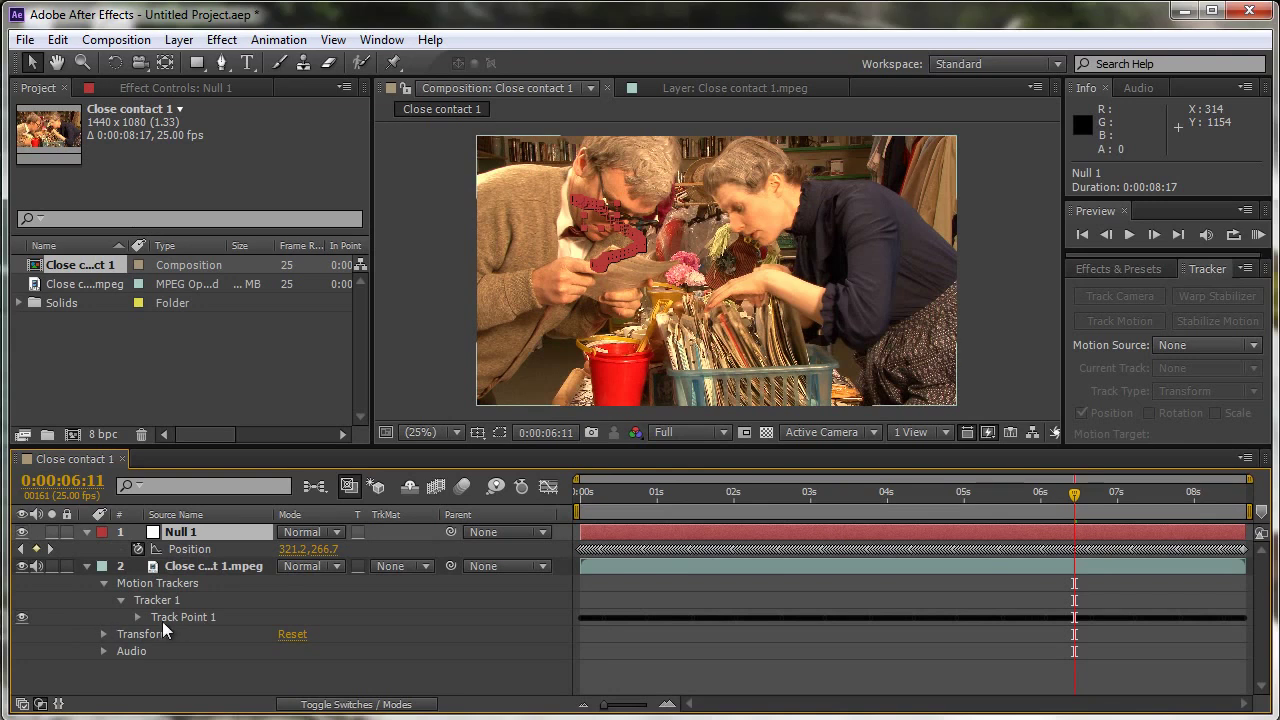
click(87, 566)
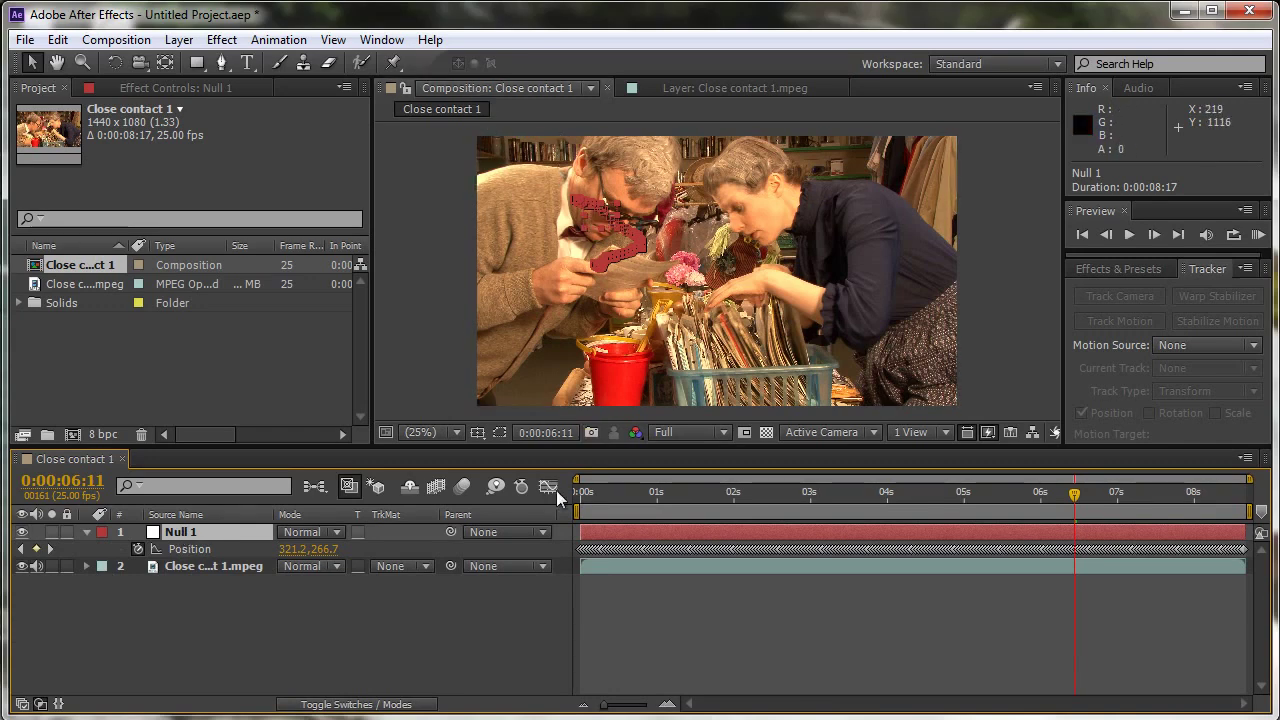
drag(562, 448, 561, 596)
key(period)
key(period)
key(period)
key(period)
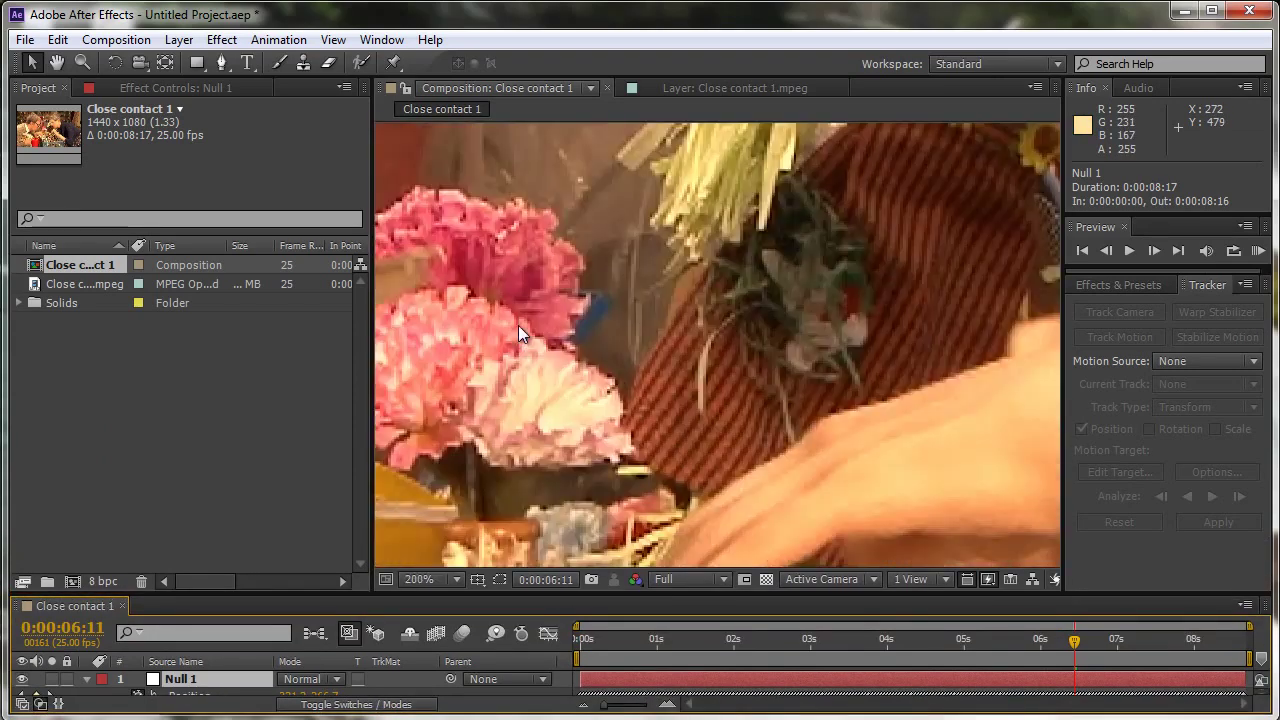
key(space)
drag(518, 325, 701, 394)
key(comma)
key(comma)
key(comma)
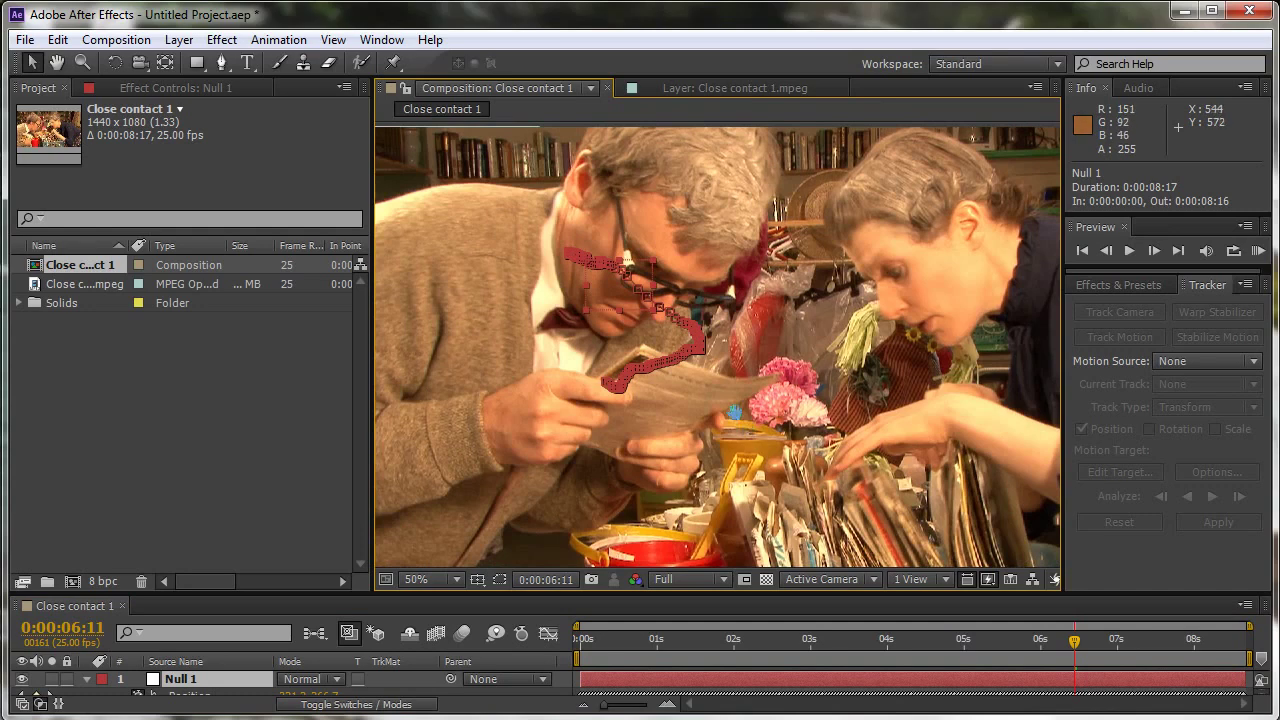
key(period)
key(space)
drag(740, 414, 797, 442)
key(period)
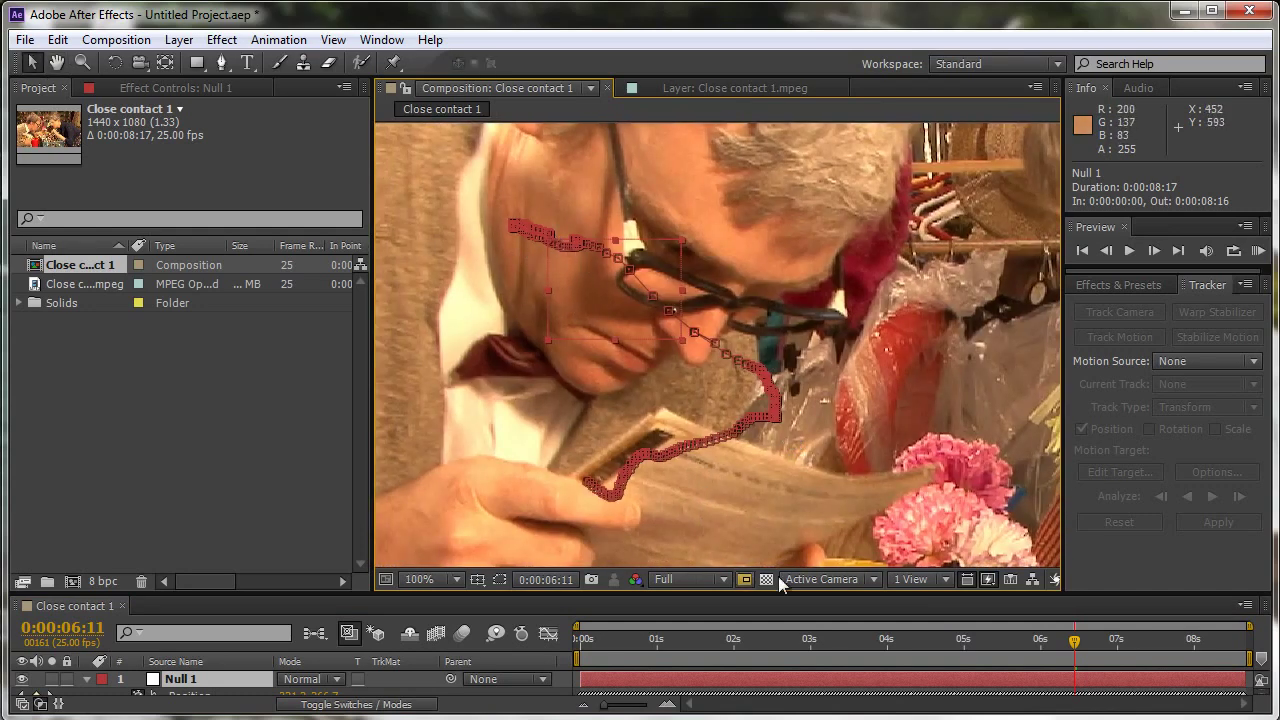
drag(1074, 638, 1186, 690)
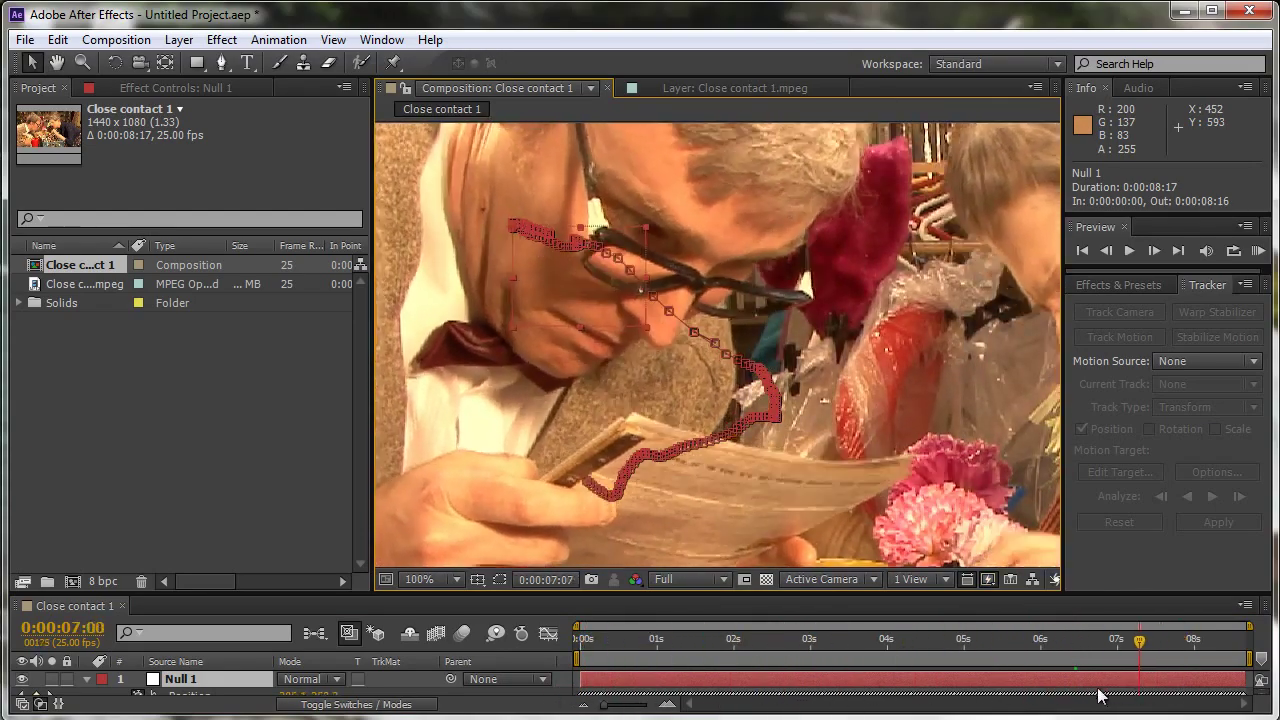
drag(1095, 695, 565, 705)
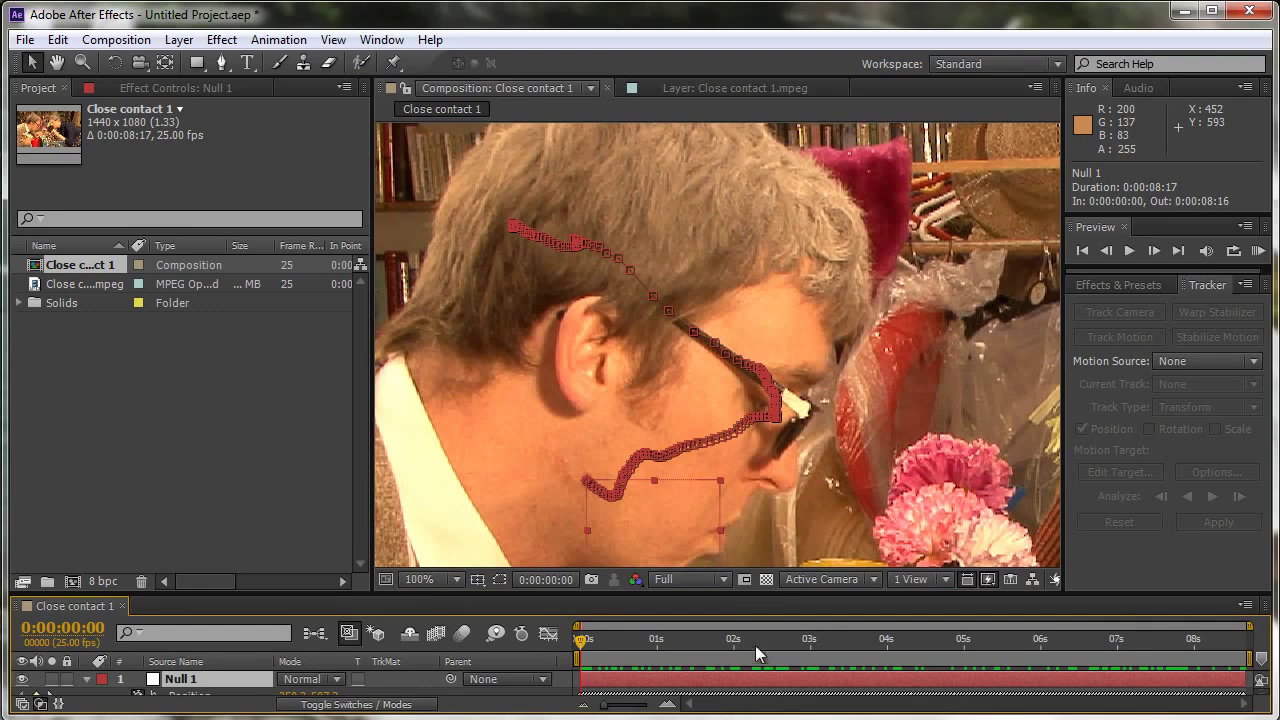
drag(760, 592, 760, 466)
- Create a text layer reading 'Ouch!' near the man's neck
click(430, 636)
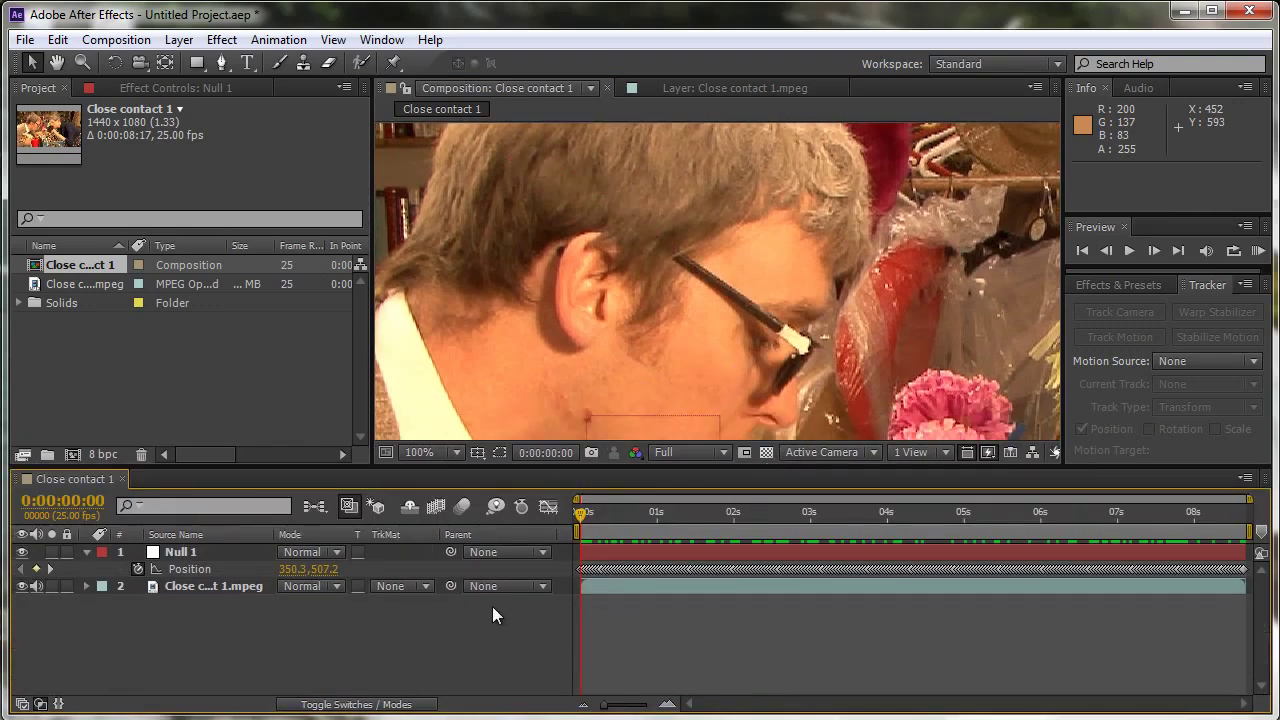
click(246, 64)
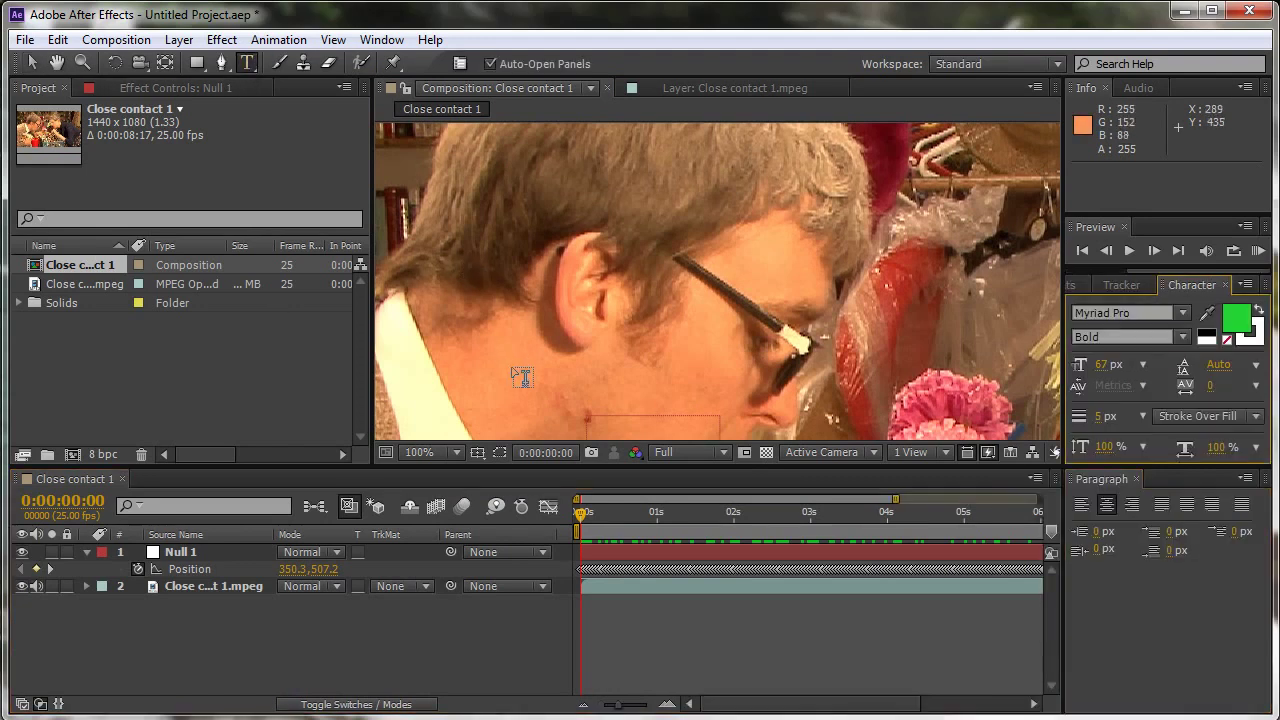
click(580, 382)
mouse_move(677, 586)
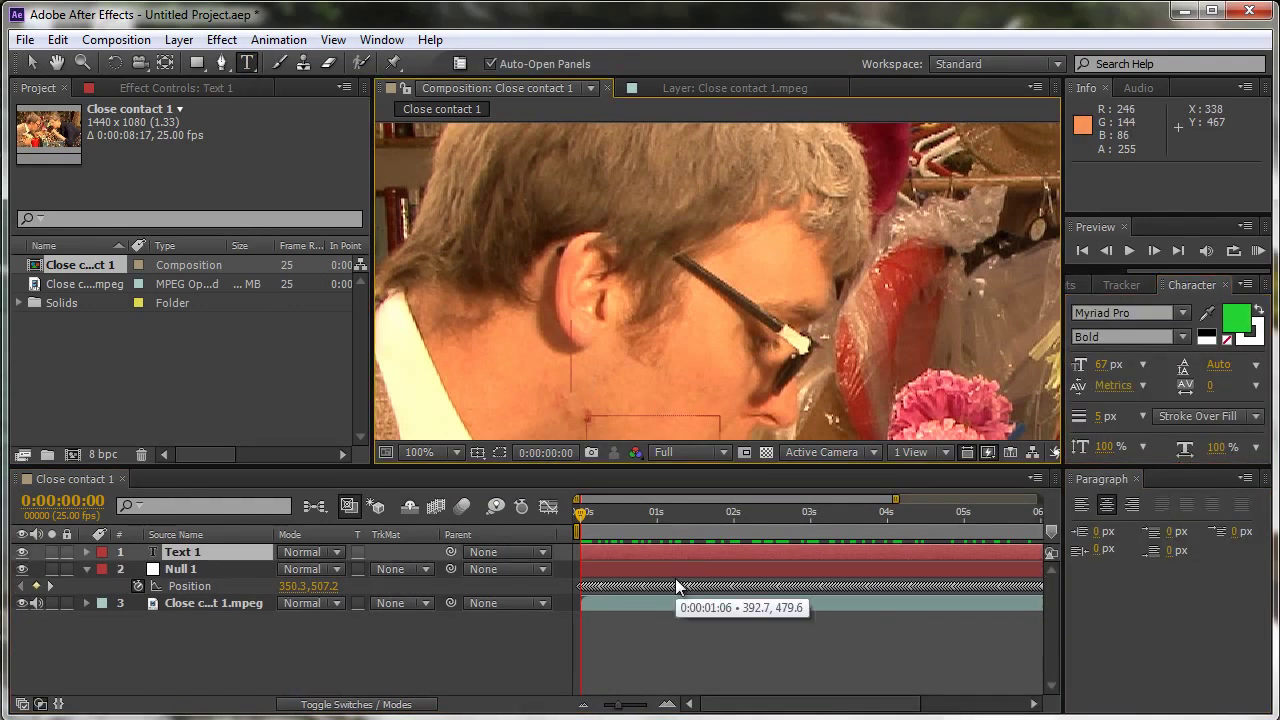
text(Ouch)
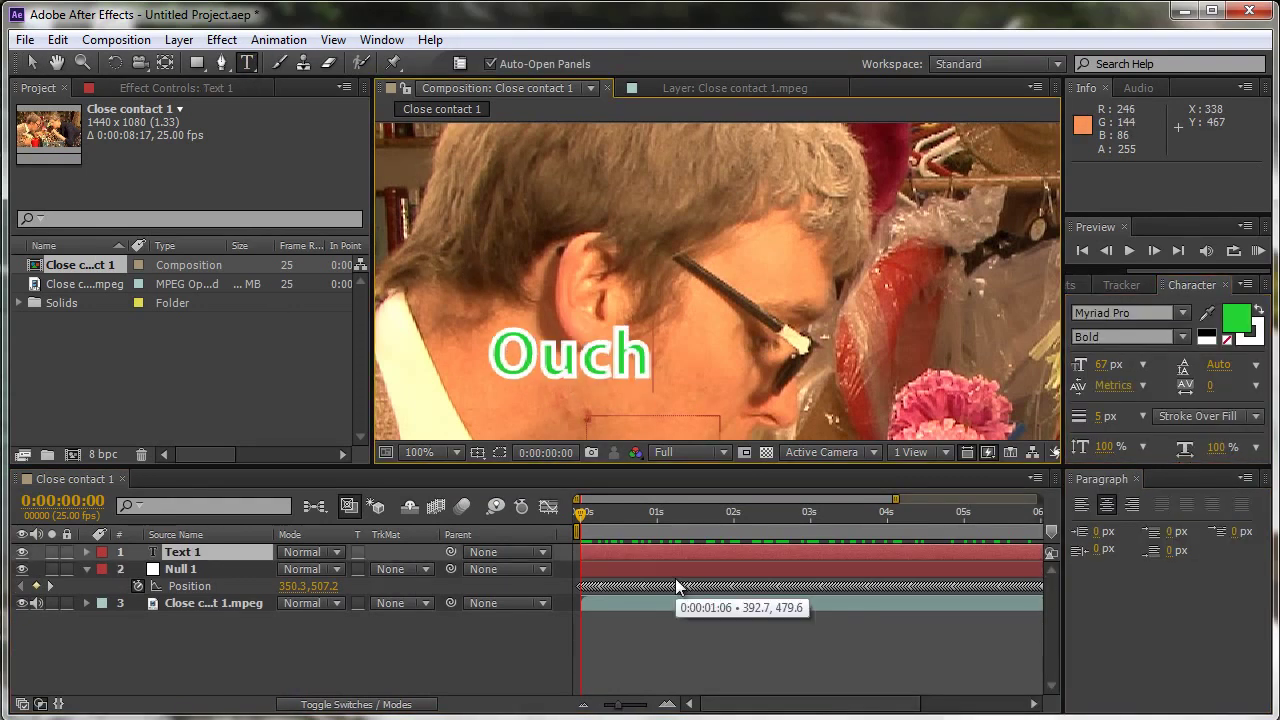
text(!)
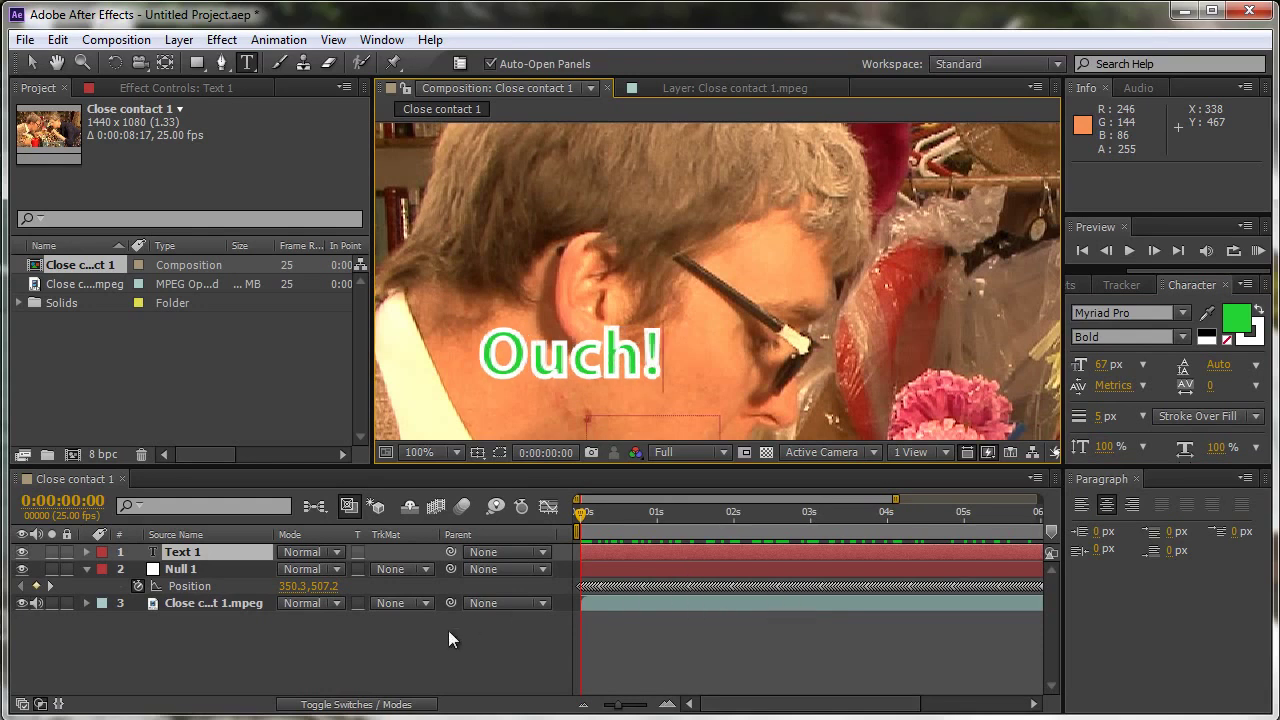
click(221, 552)
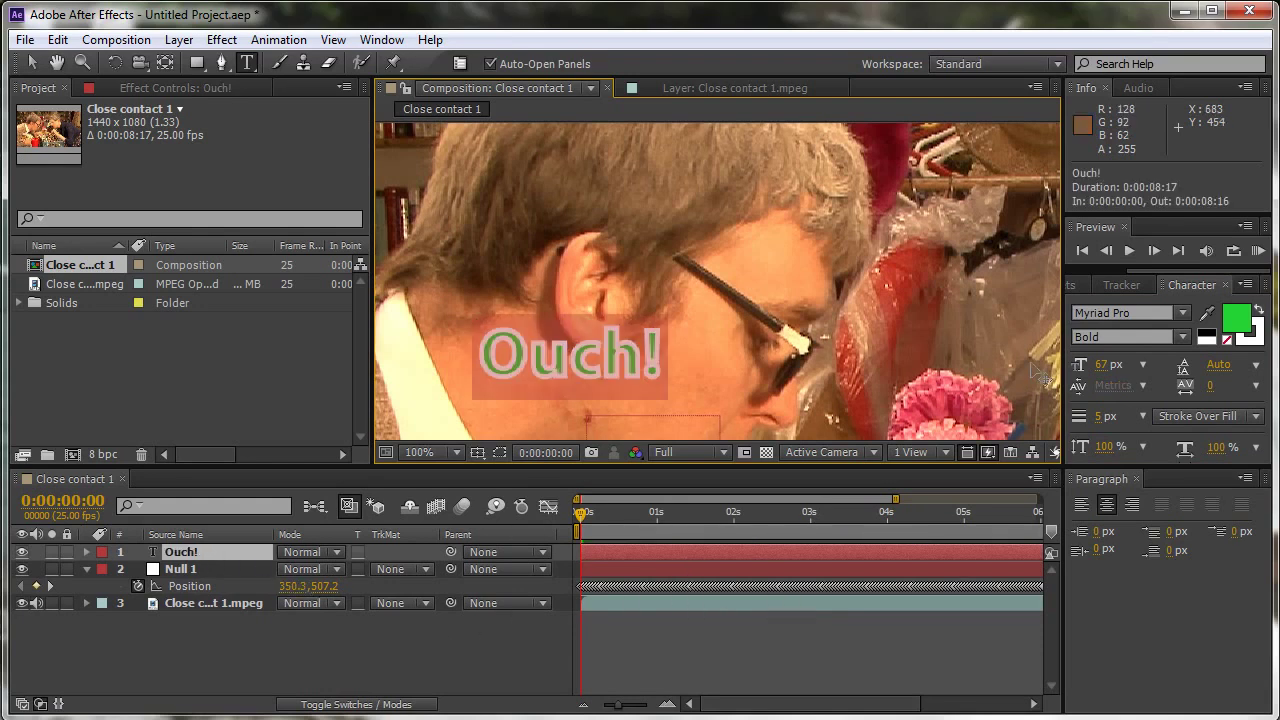
- Set the 'Ouch!' text to a 1 px stroke and 40 px font size
drag(1104, 364, 1082, 366)
click(1102, 416)
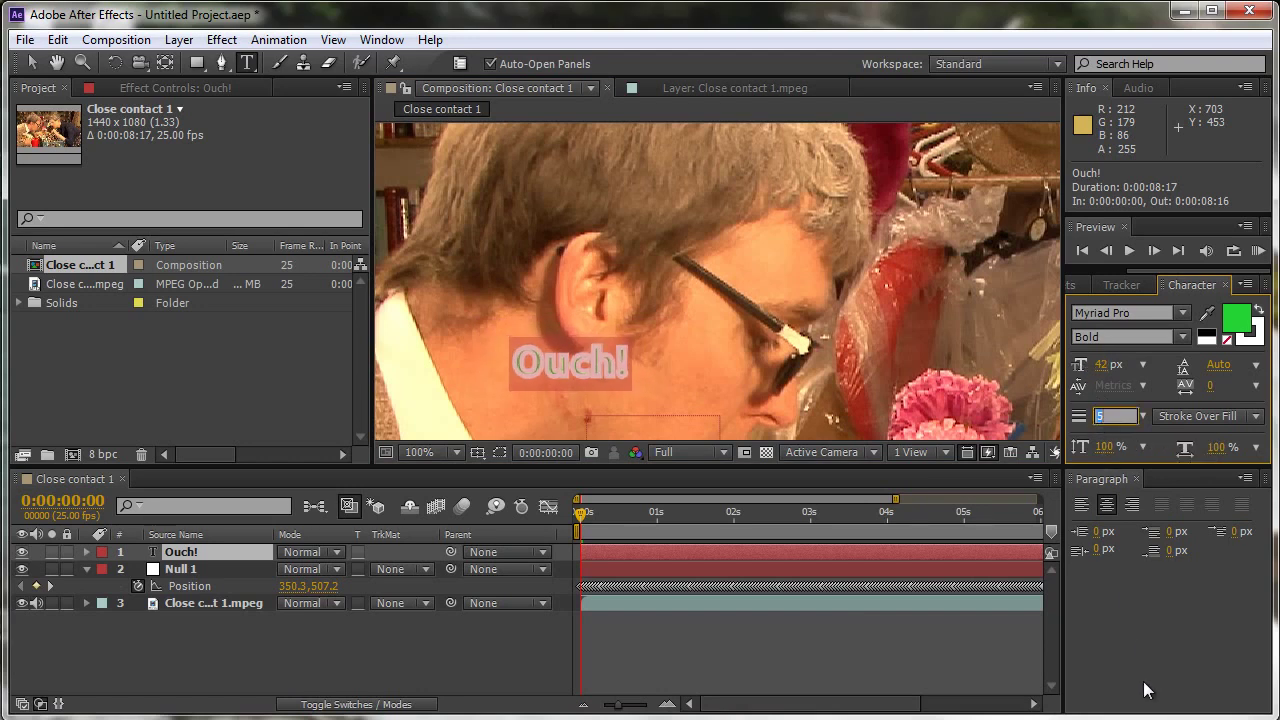
text(1)
key(Return)
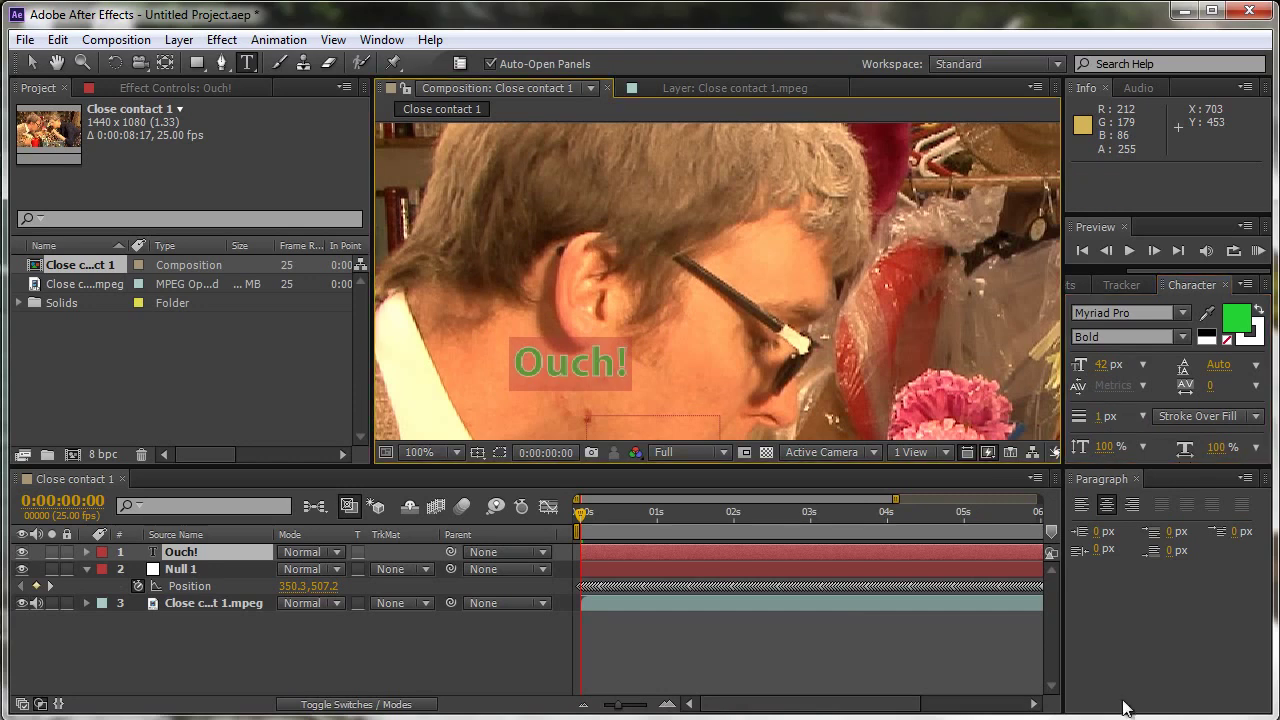
click(1101, 364)
text(40)
key(Return)
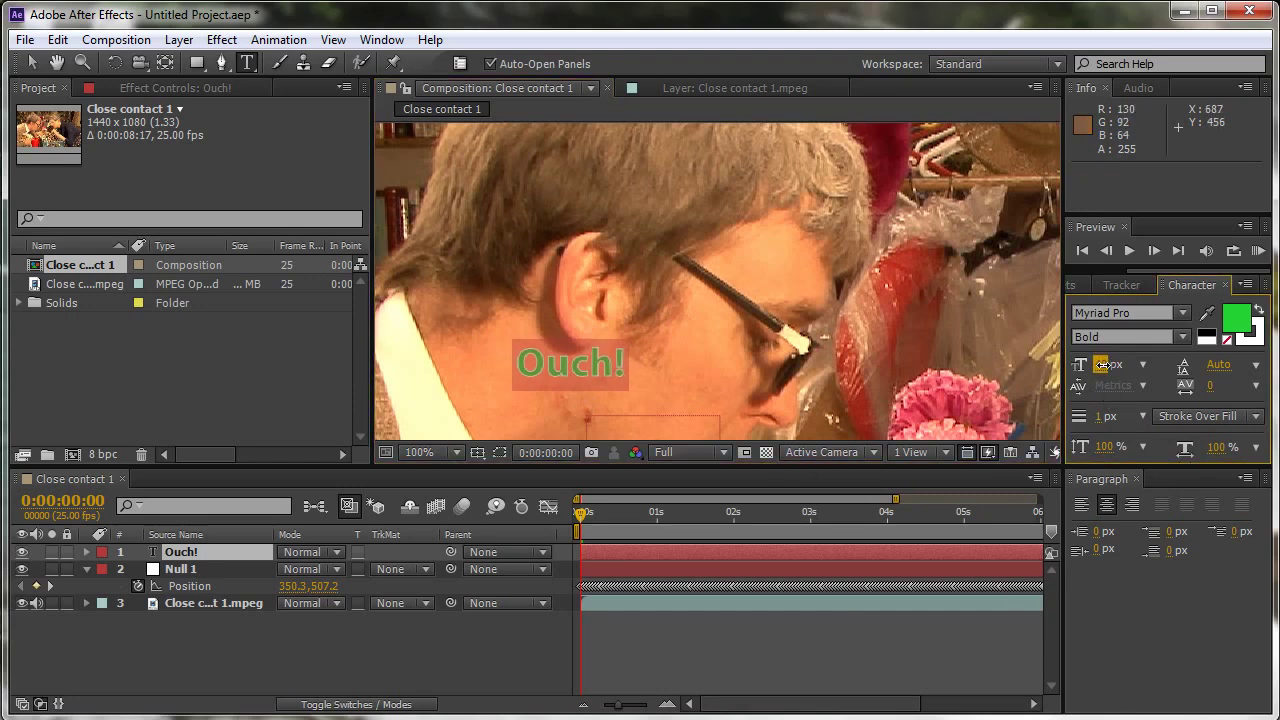
- Move 'Ouch!' beside the neck spot at 371.3, 494.0 and hide Null 1
click(31, 66)
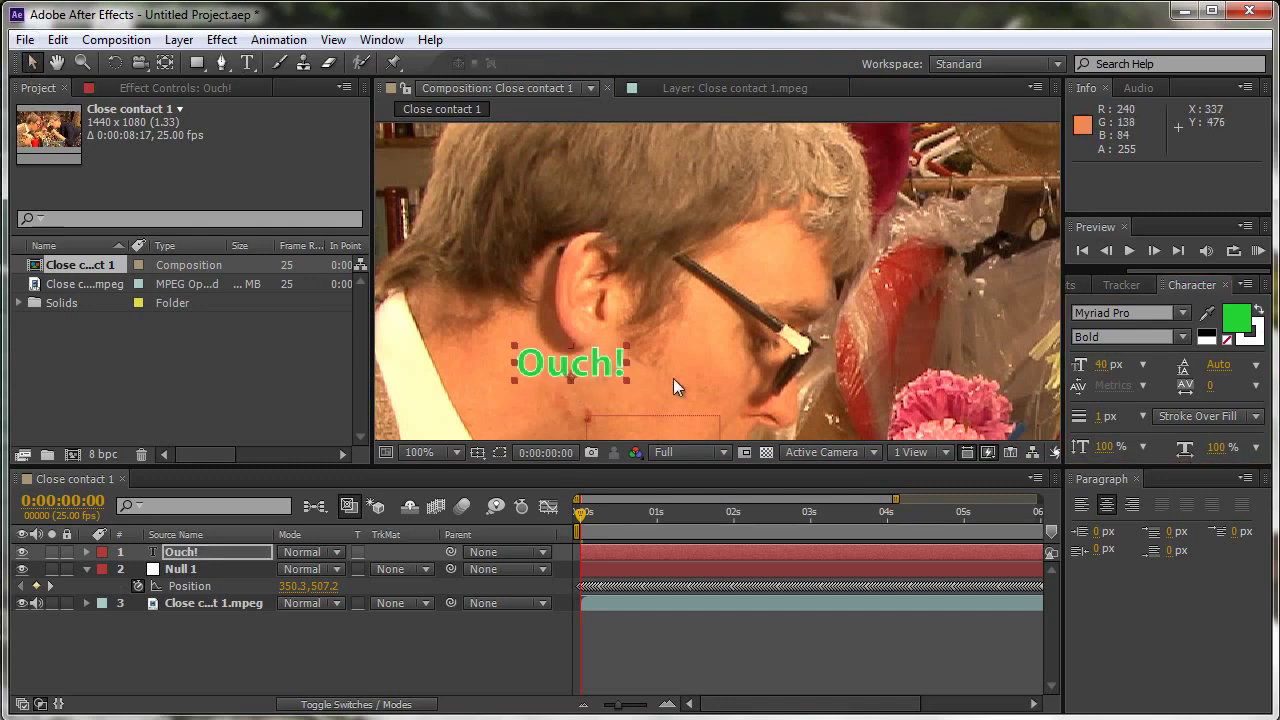
drag(585, 366, 594, 396)
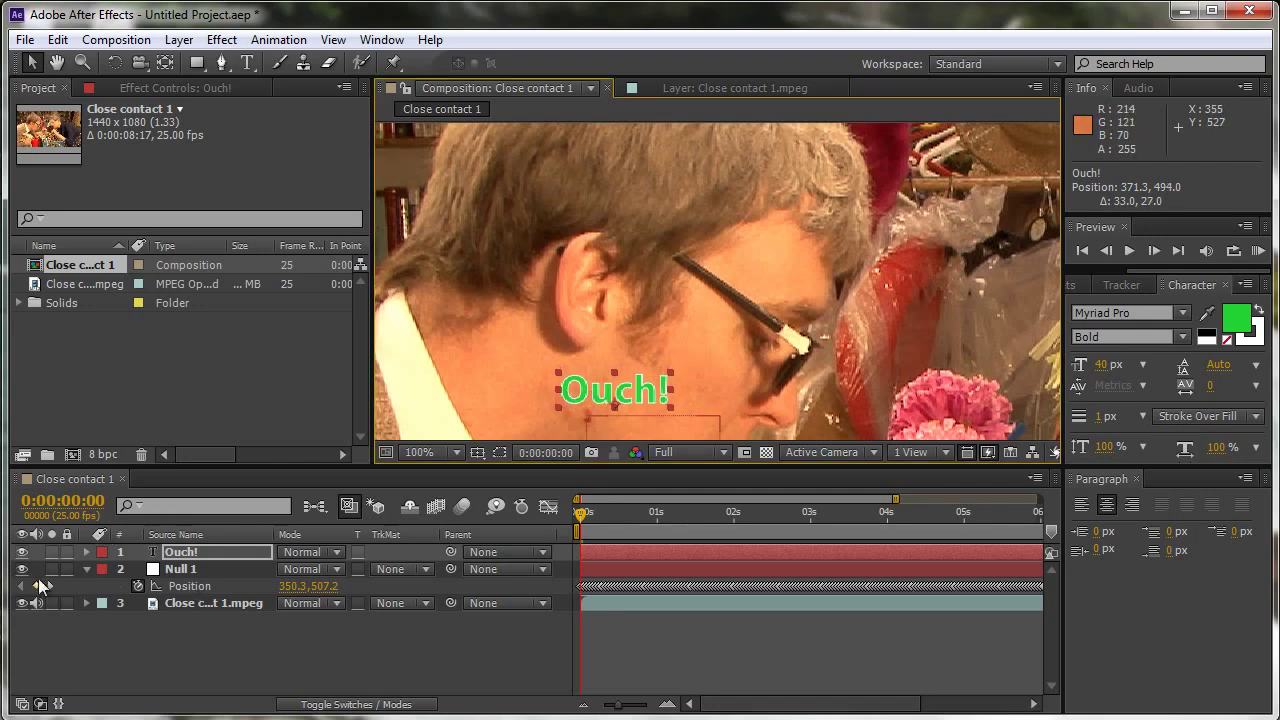
click(22, 569)
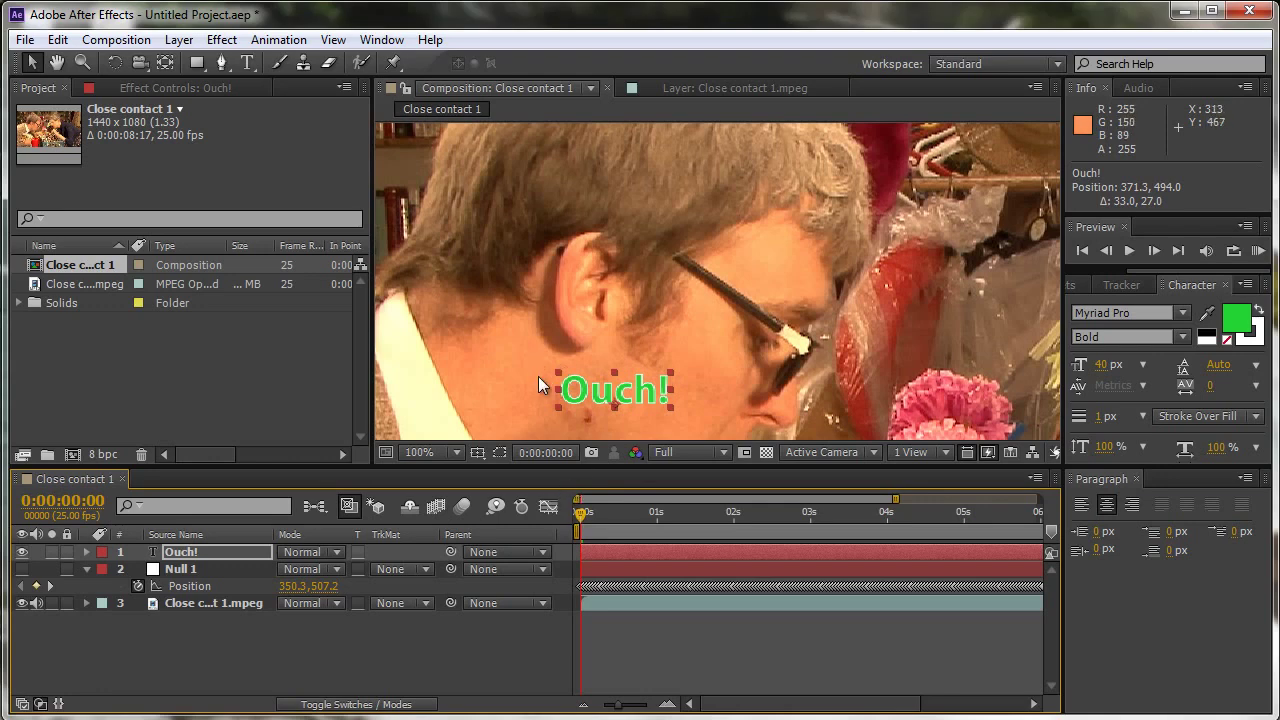
key(comma)
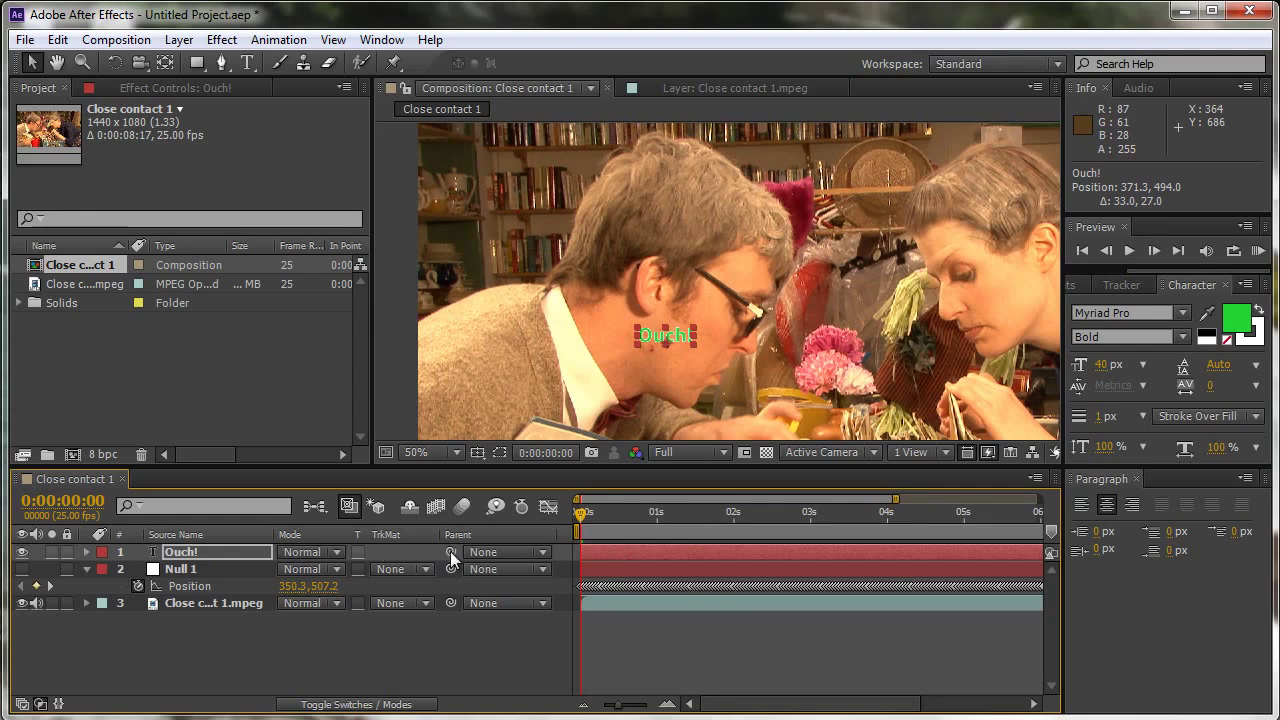
- Parent the 'Ouch!' layer to Null 1, then preview to confirm it tracks the neck spot
drag(450, 552, 214, 567)
click(523, 625)
key(space)
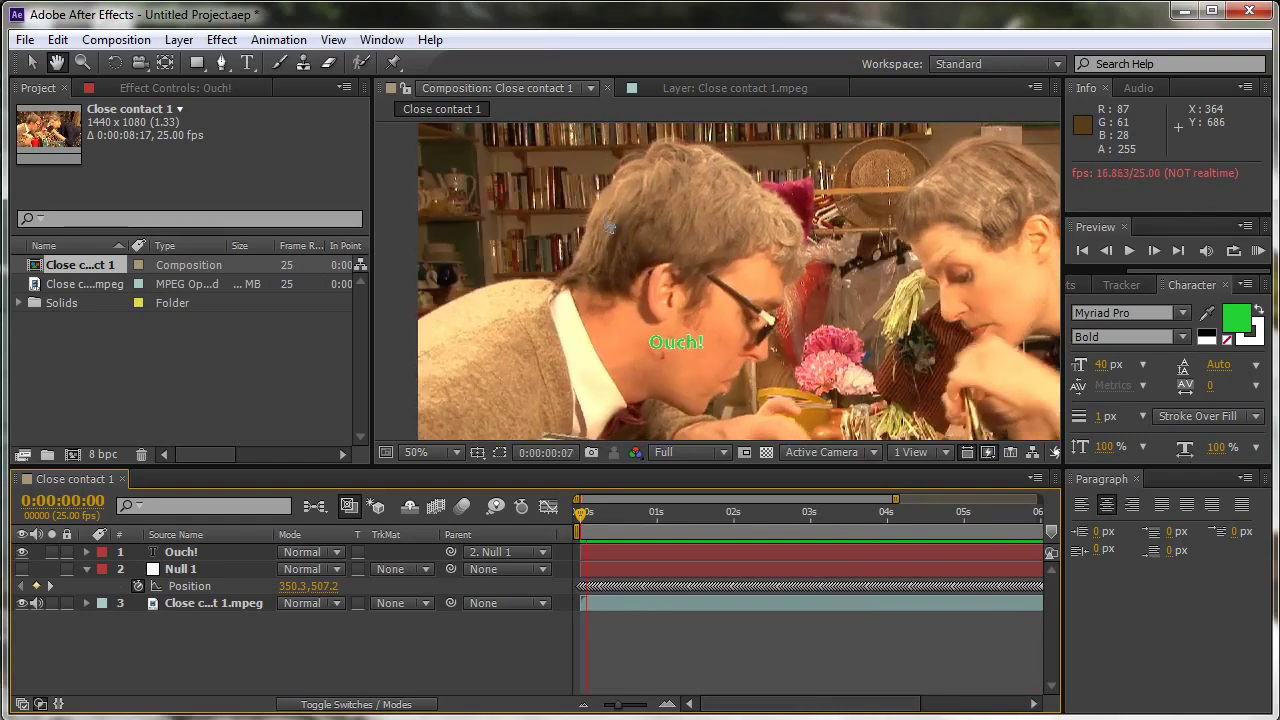
key(space)
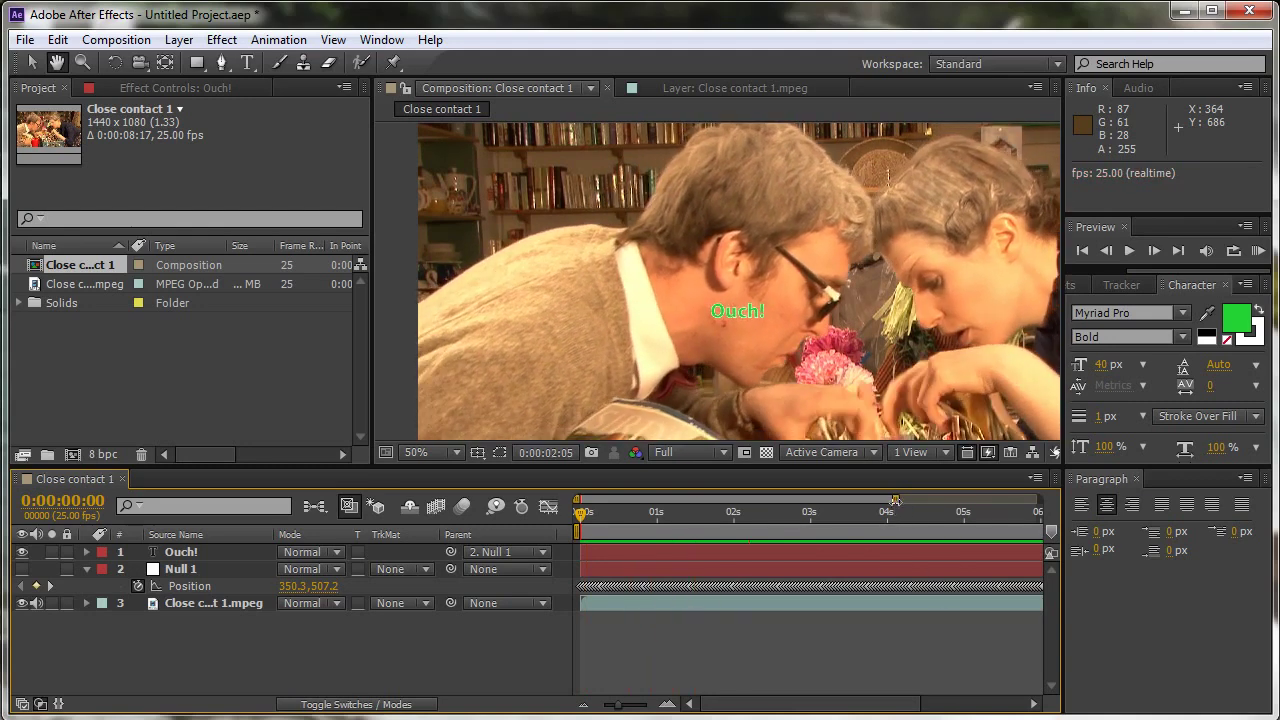
drag(898, 500, 1085, 493)
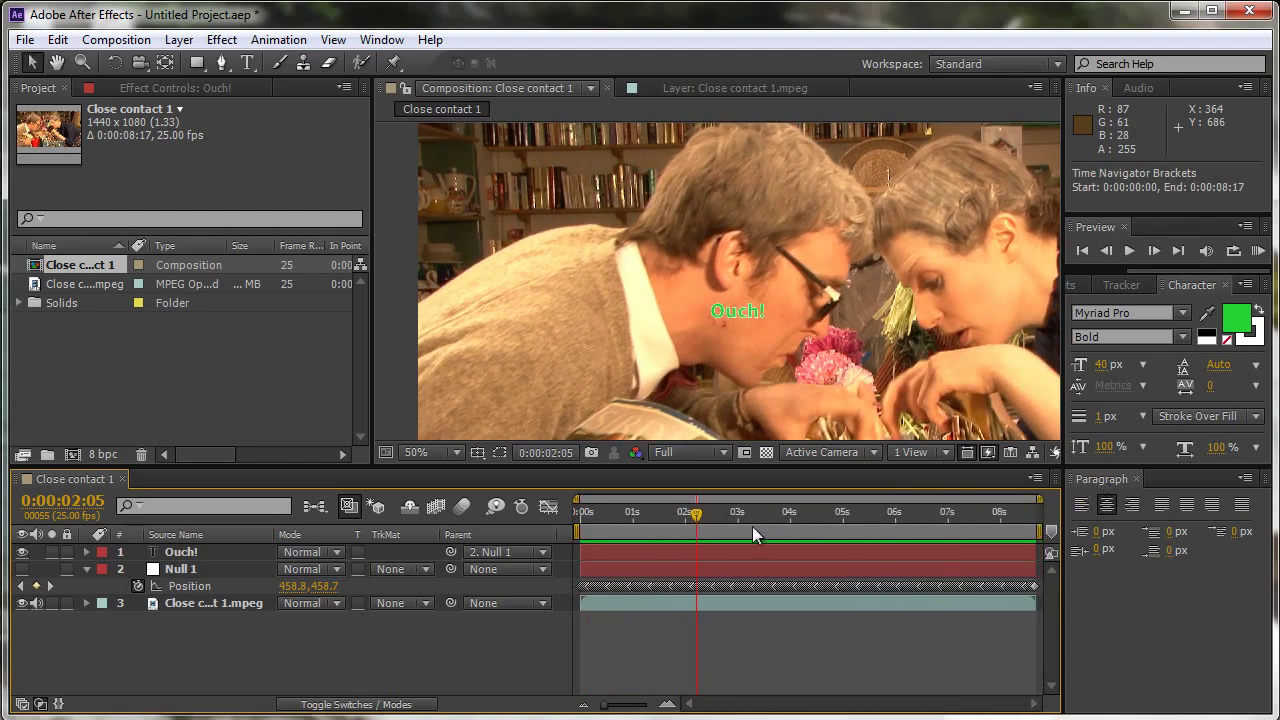
key(space)
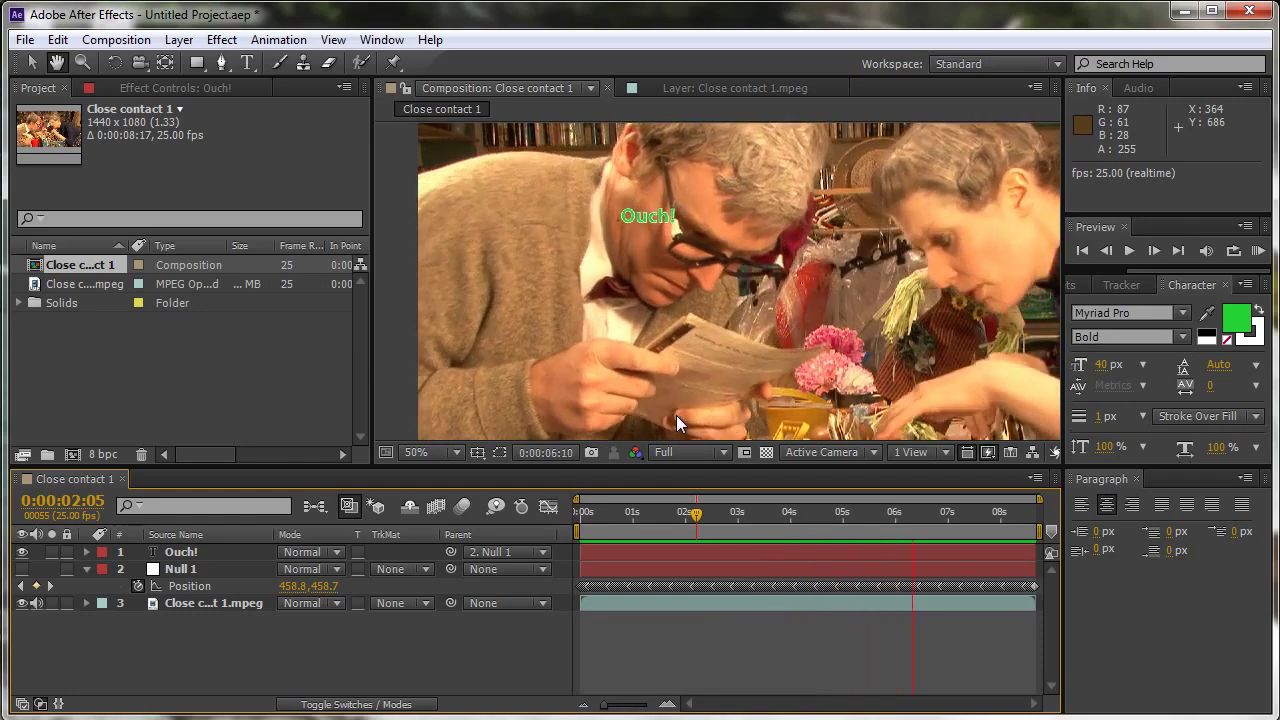
key(space)
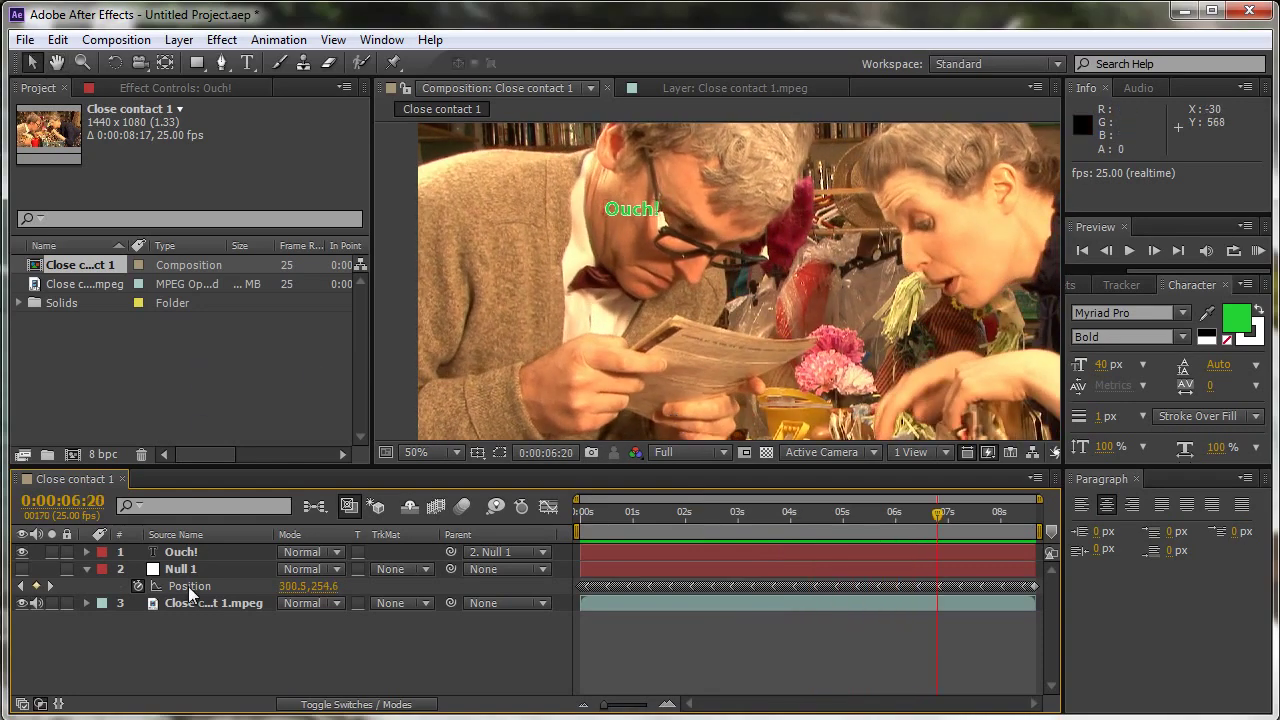